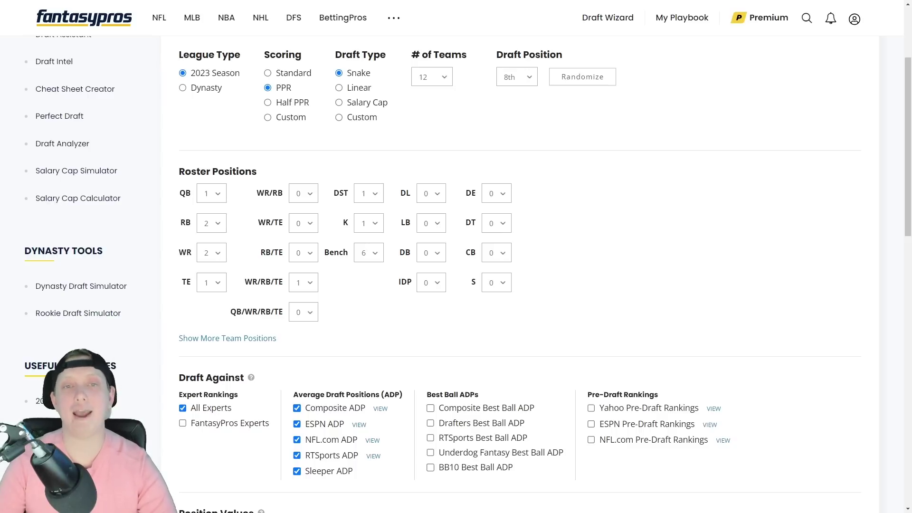
# Step: Review the remaining mock draft settings and start the 12-team PPR snake draft from the 8th position
pyautogui.scroll(-7, 175, 214)
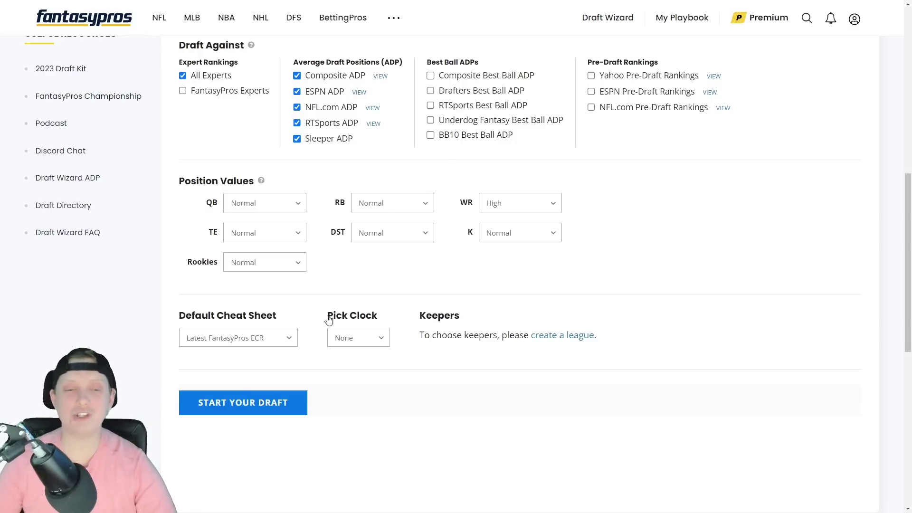
pyautogui.click(259, 408)
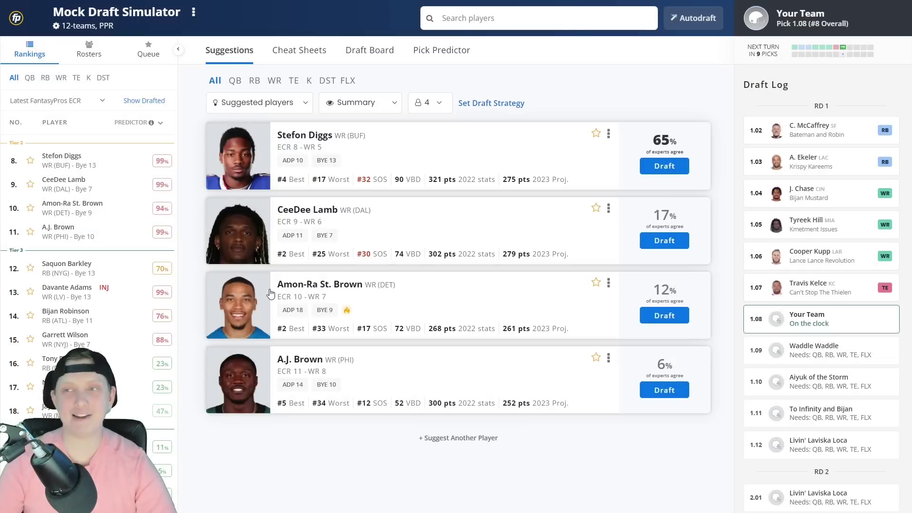
# Step: Check the draft board, and hide drafted players in the cheat sheets
pyautogui.click(370, 51)
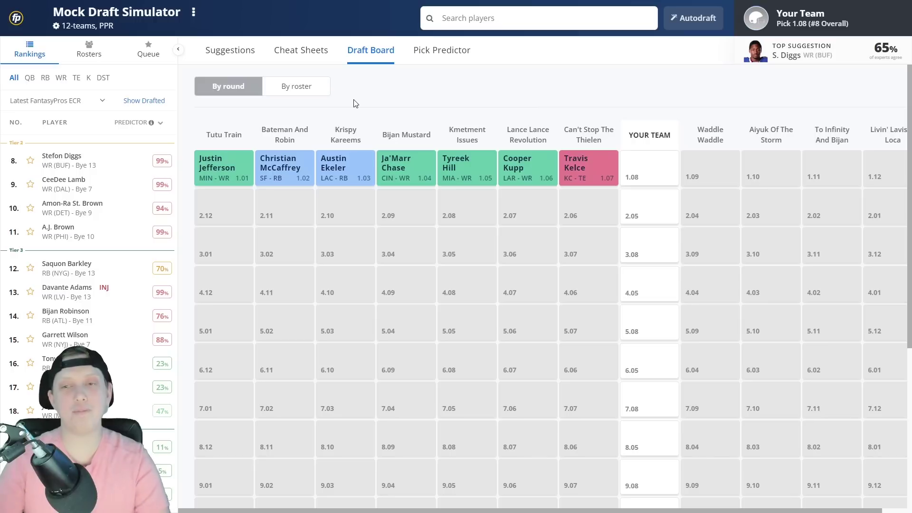
pyautogui.click(309, 52)
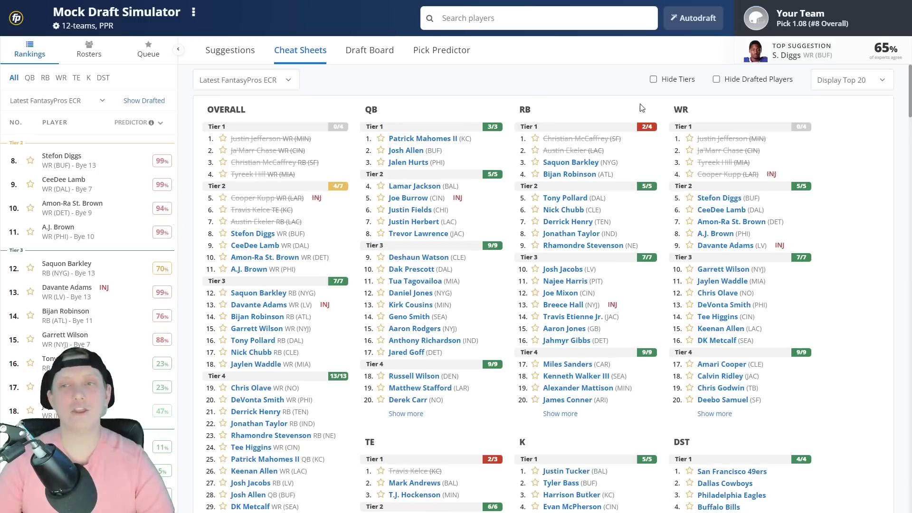
pyautogui.click(716, 79)
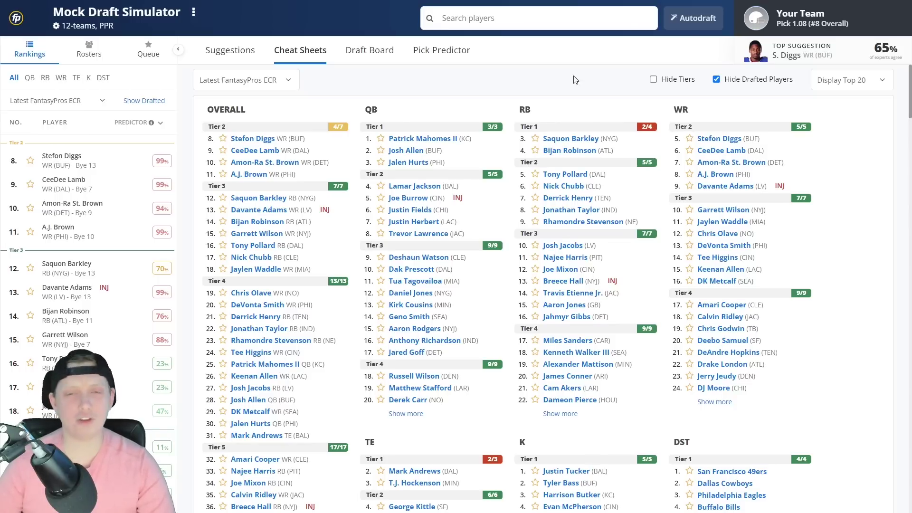
# Step: Compare the draft board with the cheat sheets and draft running back Bijan Robinson with pick 1.08
pyautogui.click(357, 60)
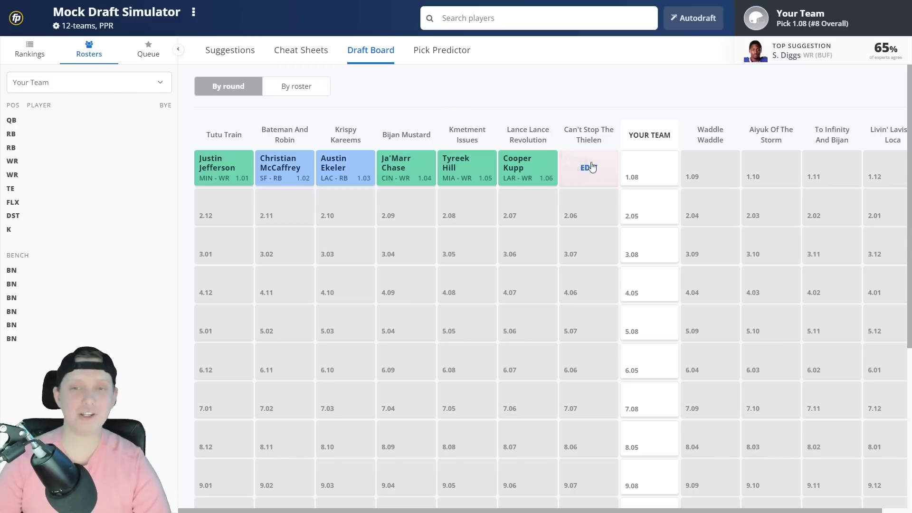
pyautogui.click(314, 53)
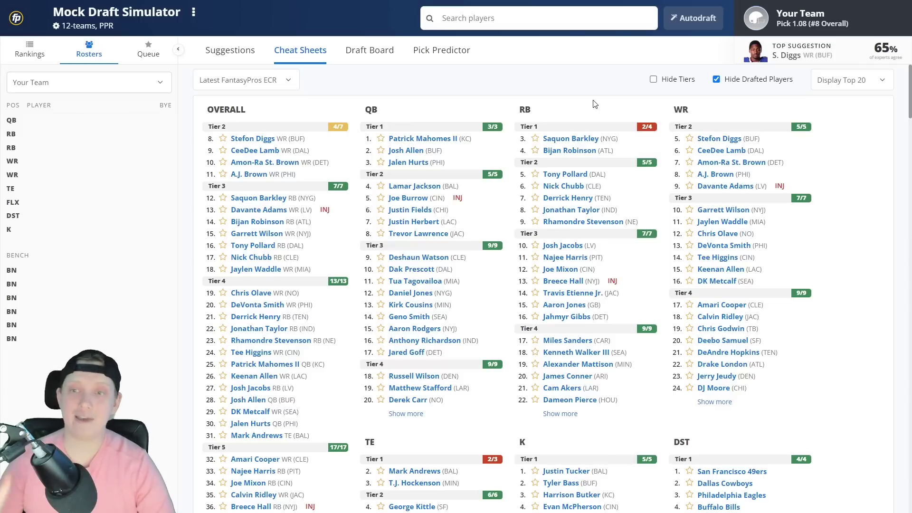
pyautogui.click(560, 151)
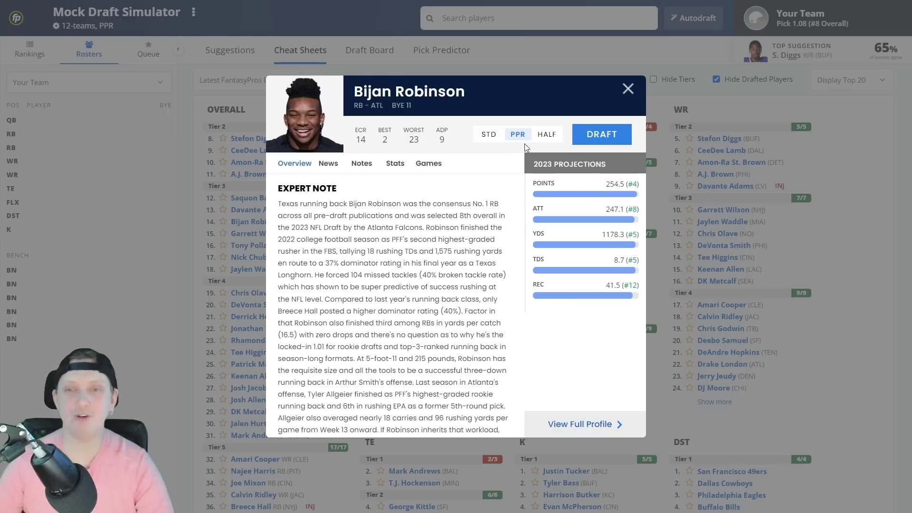
pyautogui.click(591, 136)
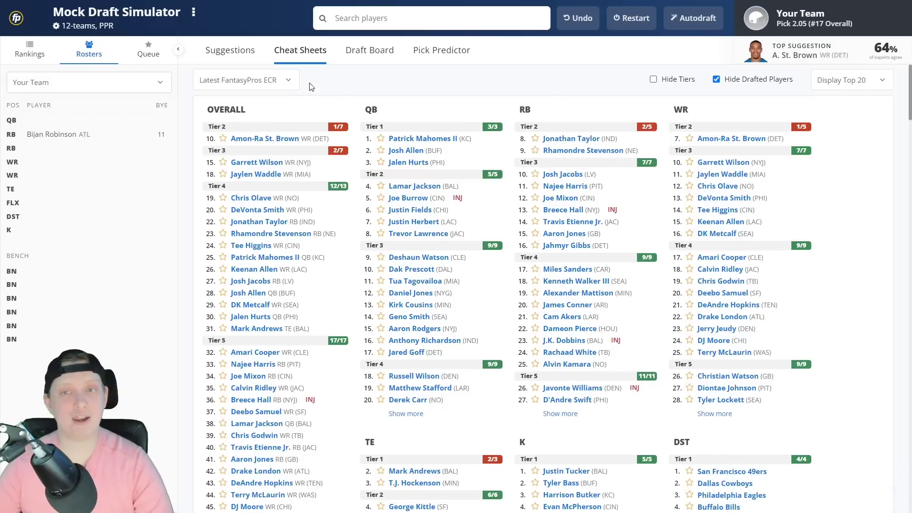
# Step: Review the picks made since round one against the cheat sheets and draft wide receiver Amon-Ra St. Brown with pick 2.05
pyautogui.click(359, 52)
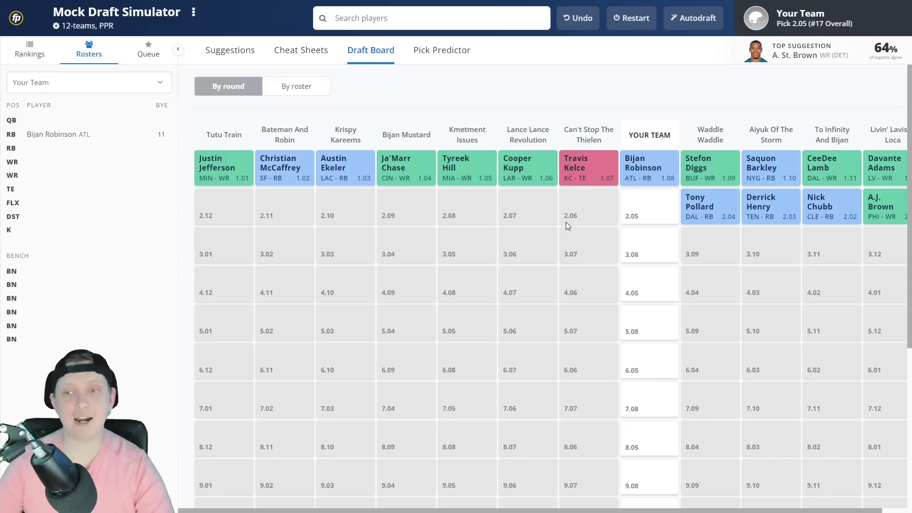
pyautogui.moveTo(422, 511); pyautogui.dragTo(448, 511)
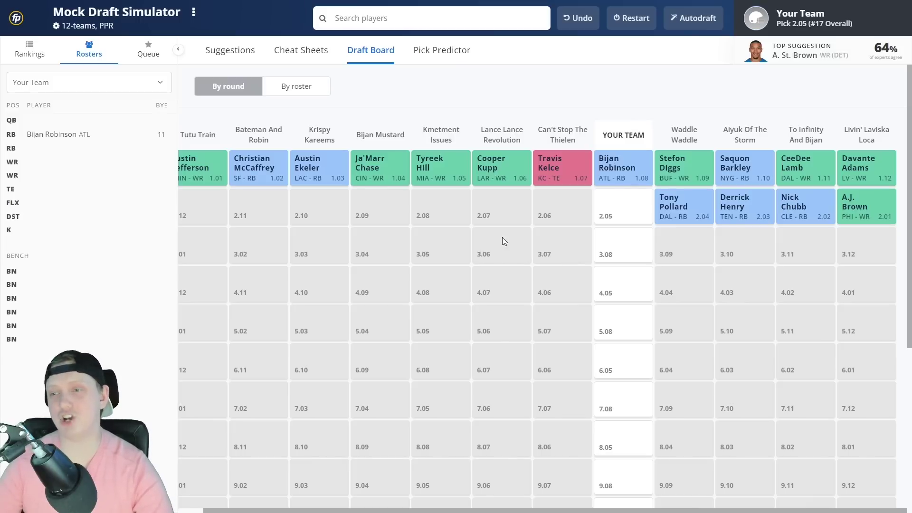
pyautogui.click(281, 56)
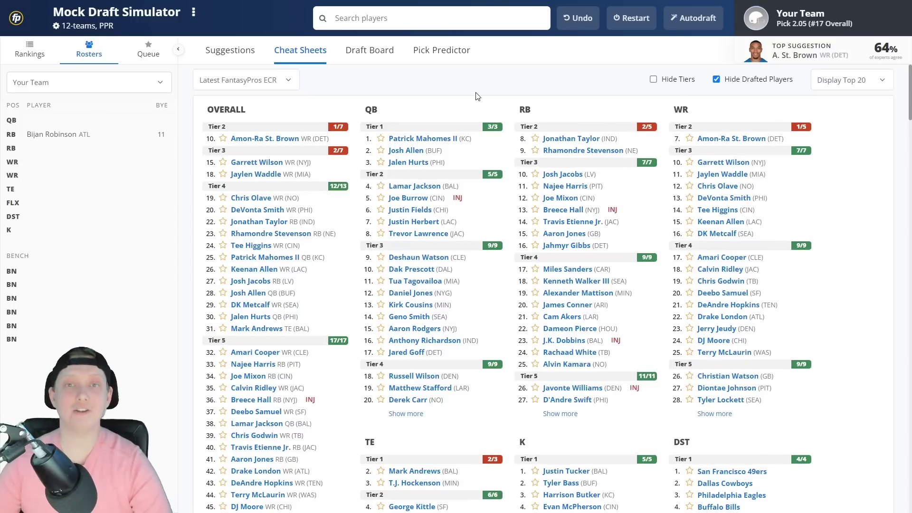
pyautogui.click(380, 53)
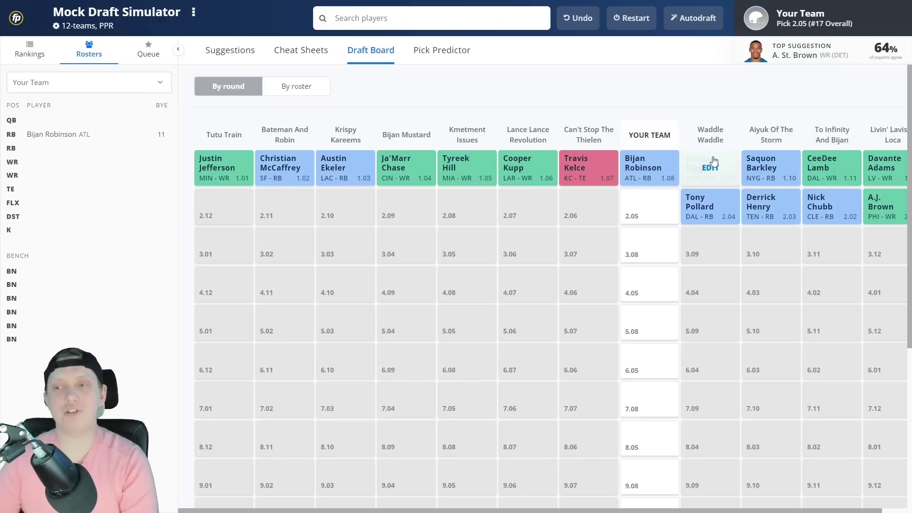
pyautogui.click(320, 51)
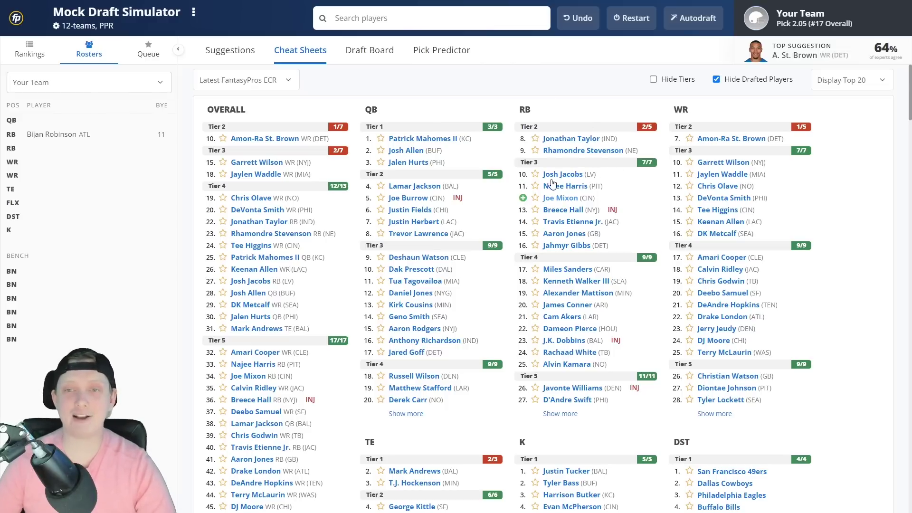
pyautogui.moveTo(568, 176)
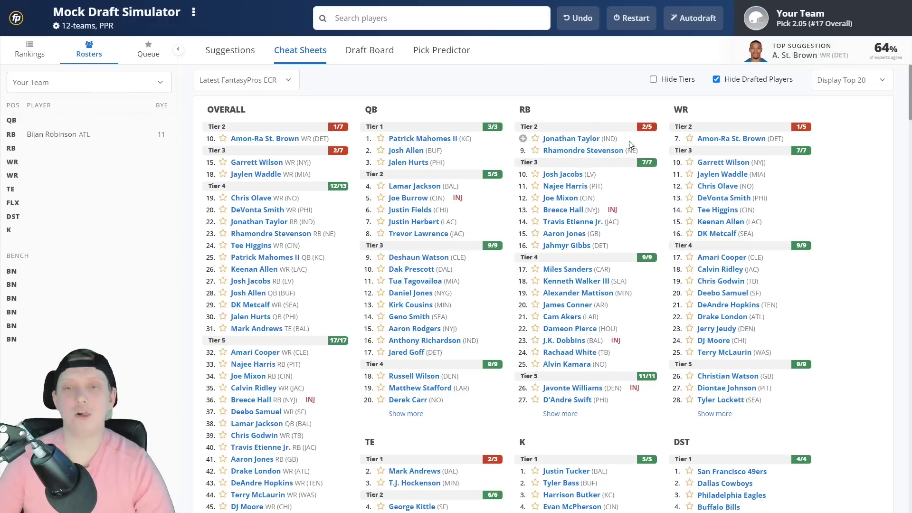
pyautogui.moveTo(551, 191)
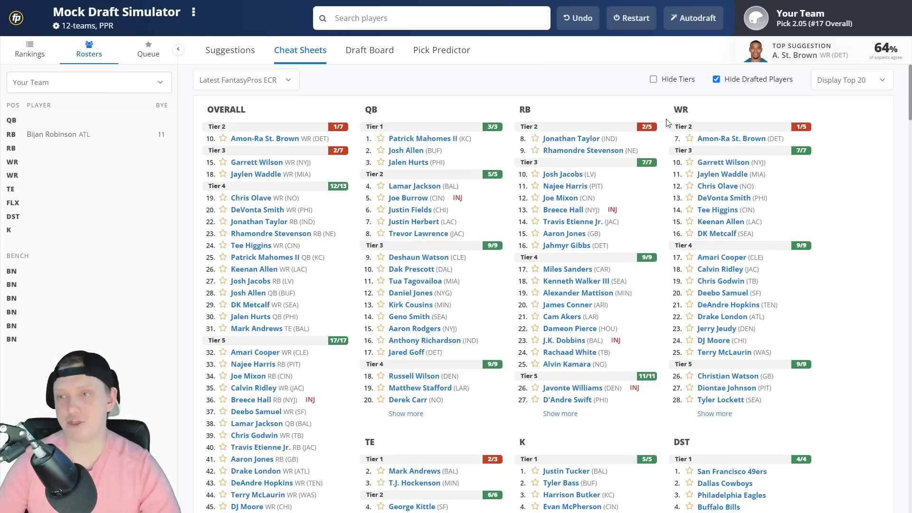
pyautogui.click(724, 140)
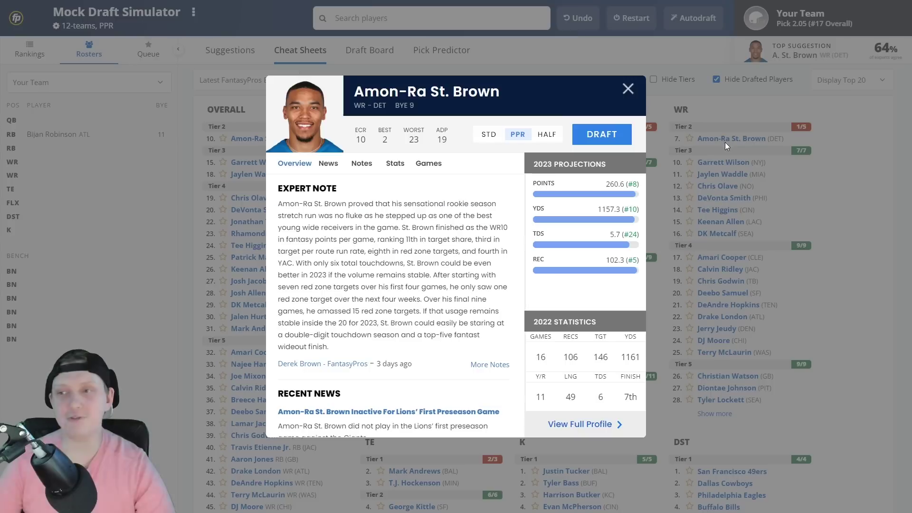
pyautogui.click(620, 134)
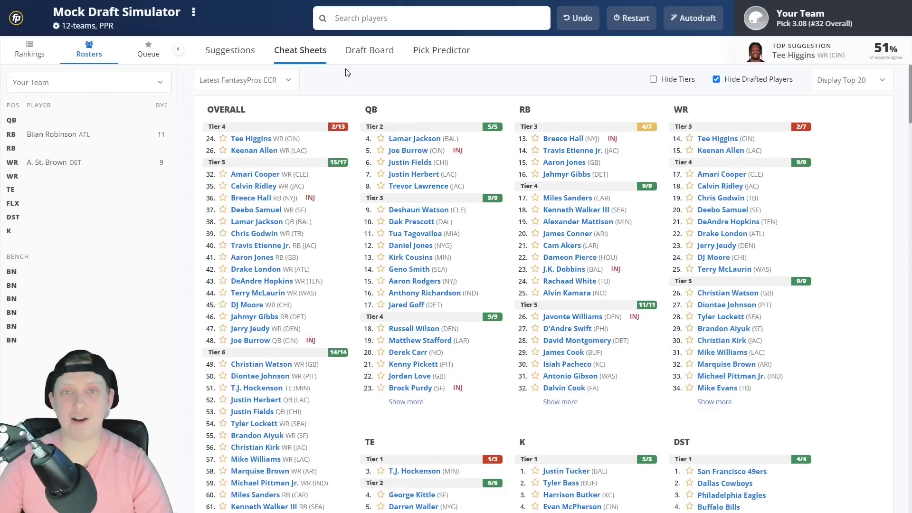
# Step: Compare the draft board with the players available for pick 3.08, and read Breece Hall's expert note and recent news
pyautogui.click(366, 51)
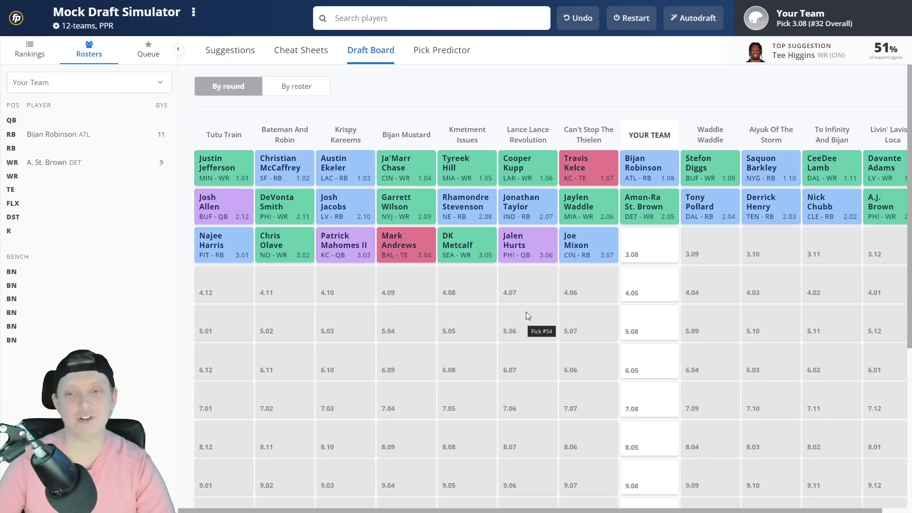
pyautogui.moveTo(576, 262)
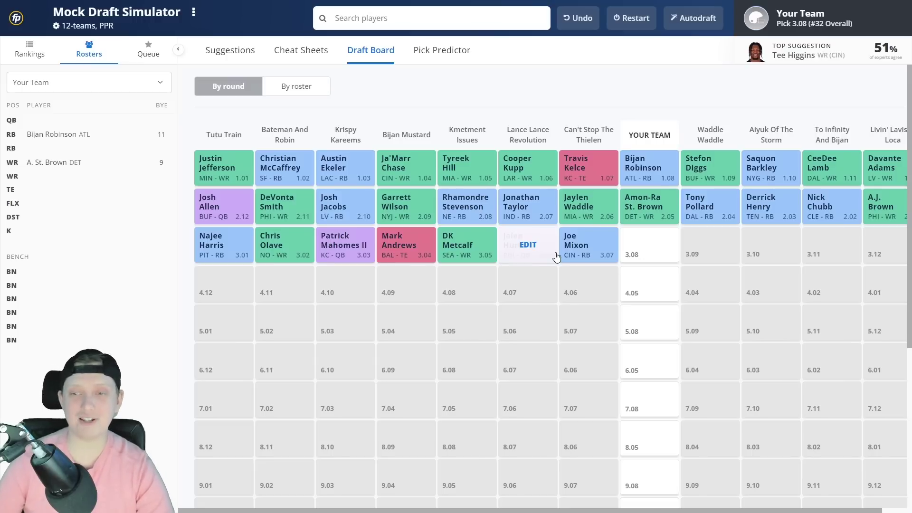
pyautogui.click(298, 54)
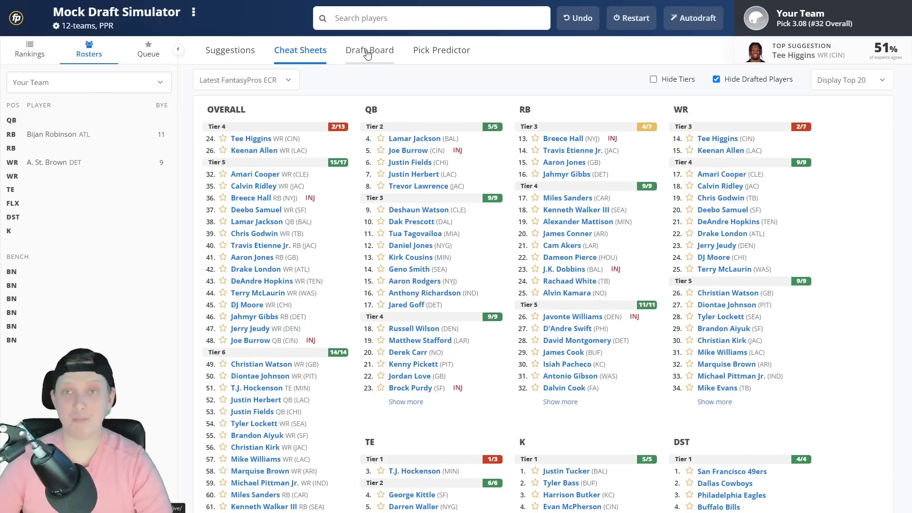
pyautogui.click(368, 52)
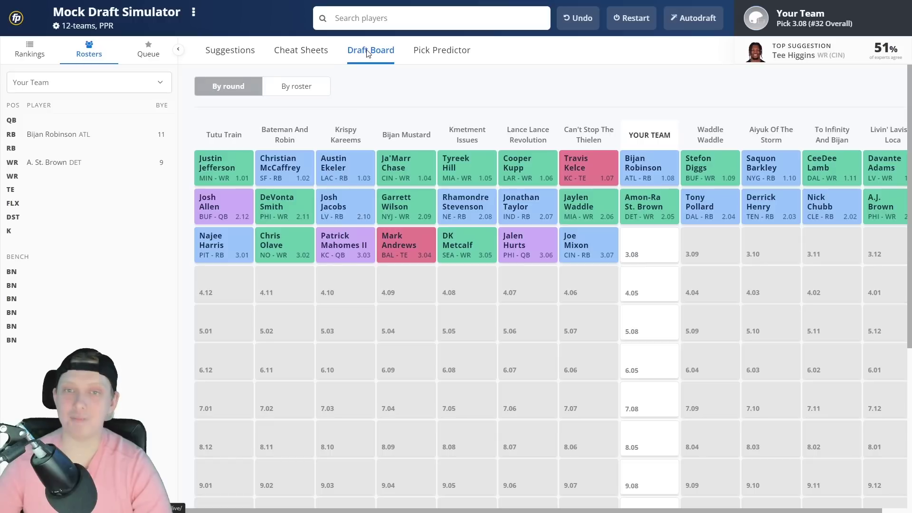
pyautogui.click(300, 53)
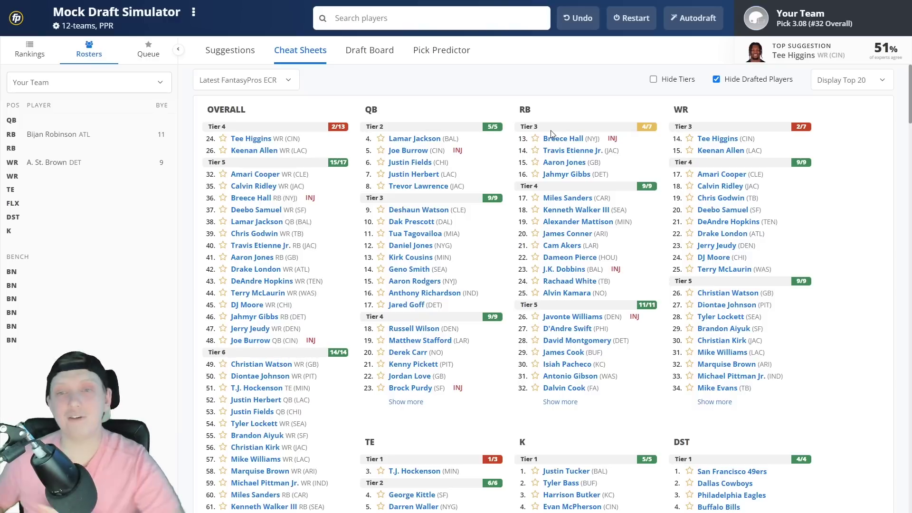
pyautogui.click(563, 138)
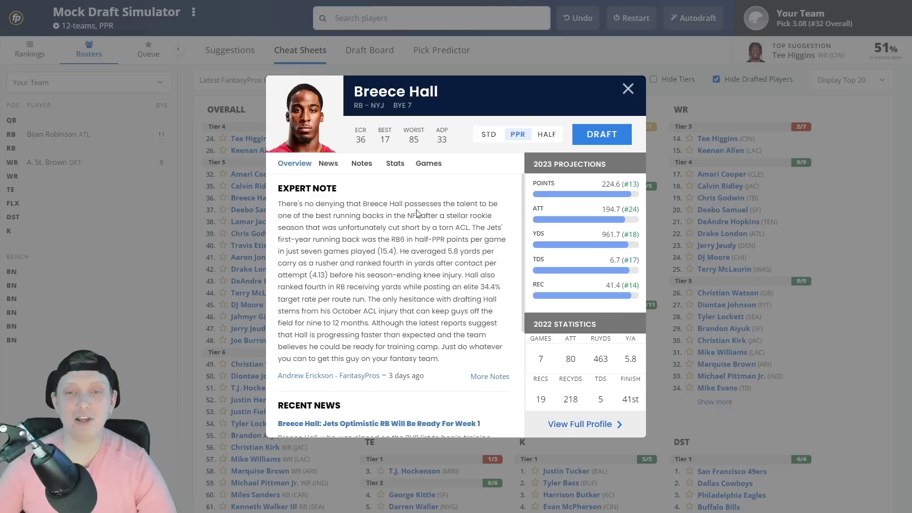
pyautogui.scroll(-1, 417, 212)
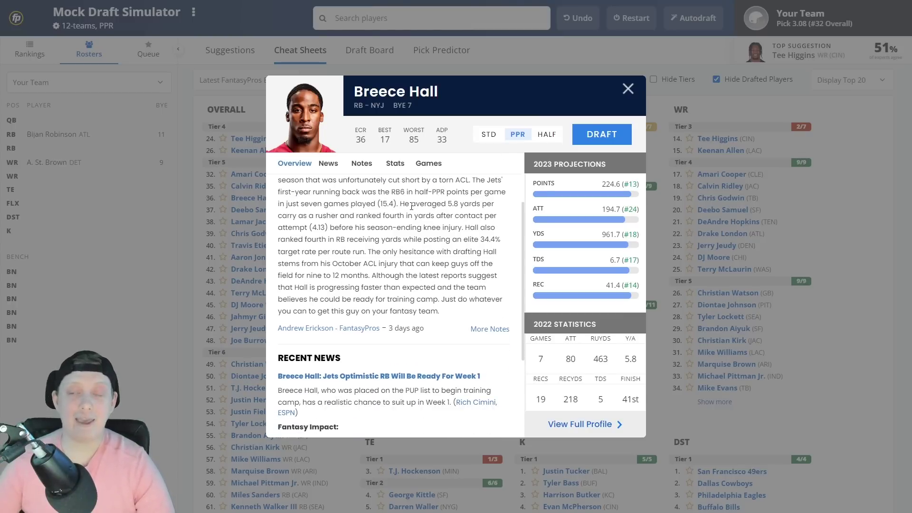
pyautogui.click(627, 90)
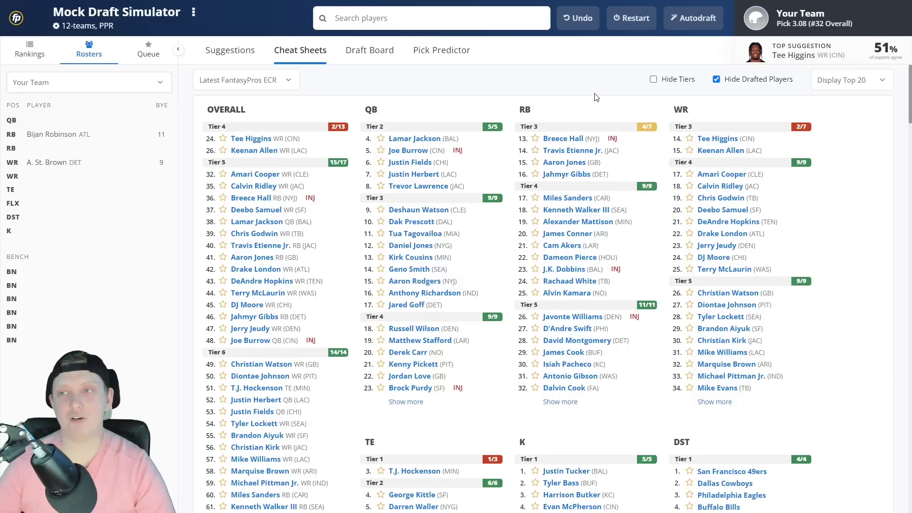
pyautogui.click(361, 57)
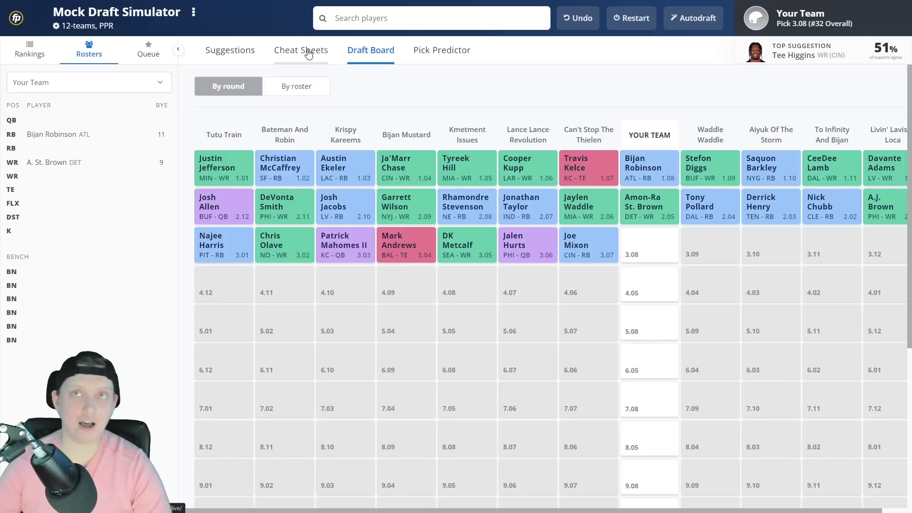
pyautogui.click(308, 53)
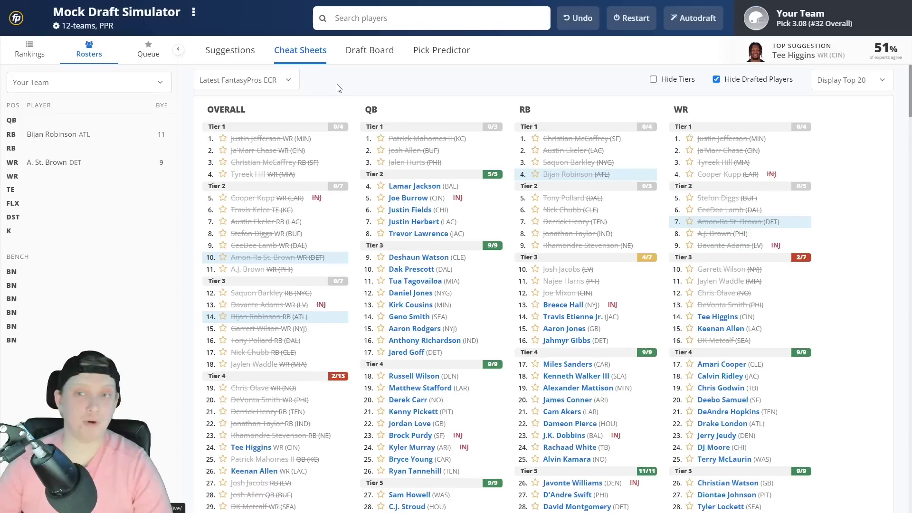
pyautogui.click(349, 56)
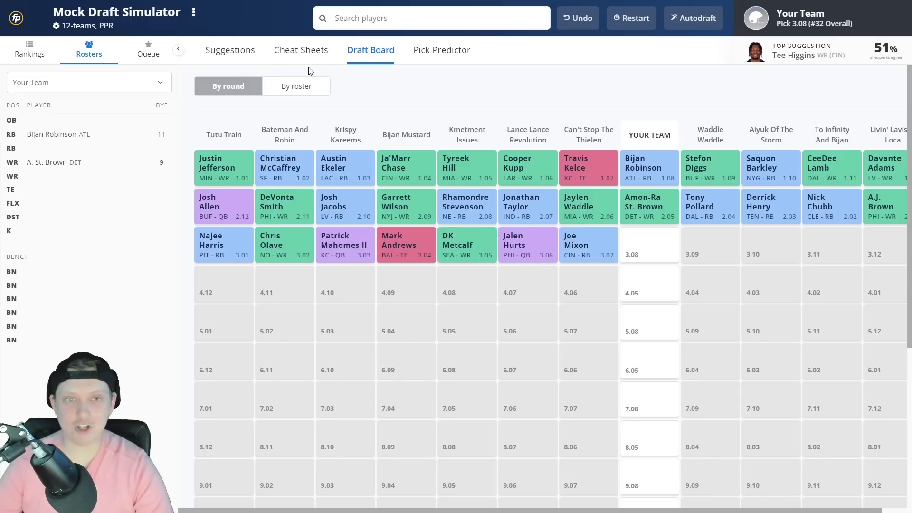
pyautogui.click(305, 53)
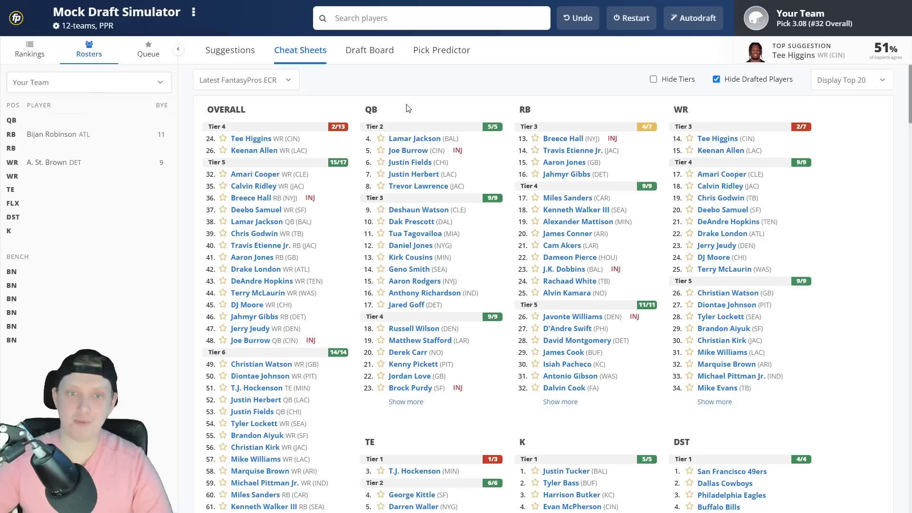
pyautogui.click(368, 52)
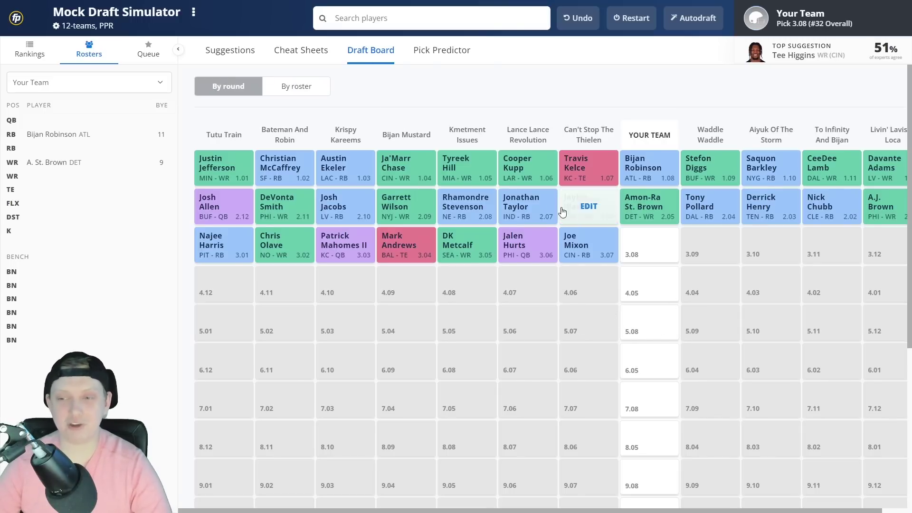
pyautogui.click(290, 54)
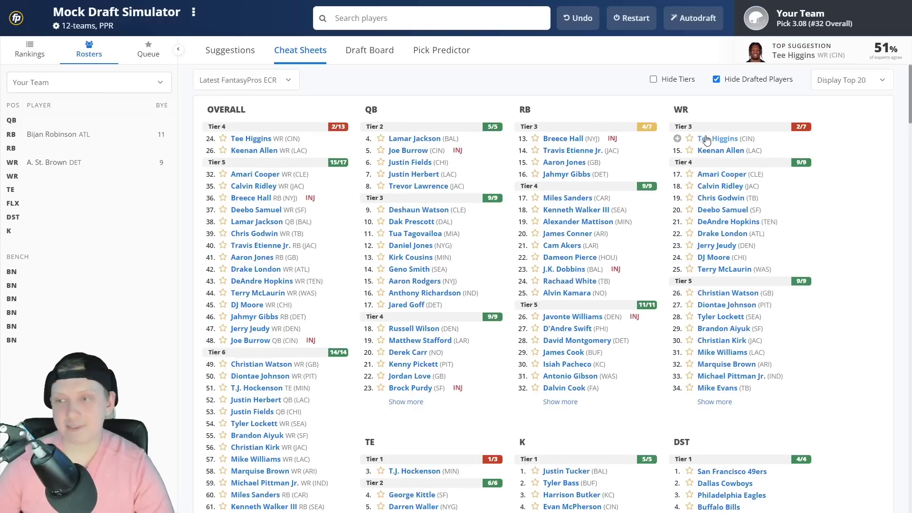
pyautogui.click(713, 187)
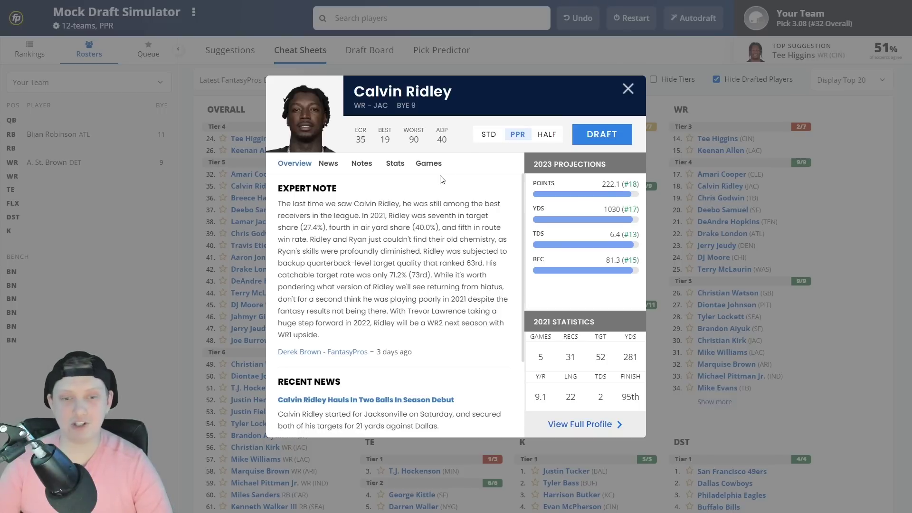
pyautogui.scroll(-1, 442, 264)
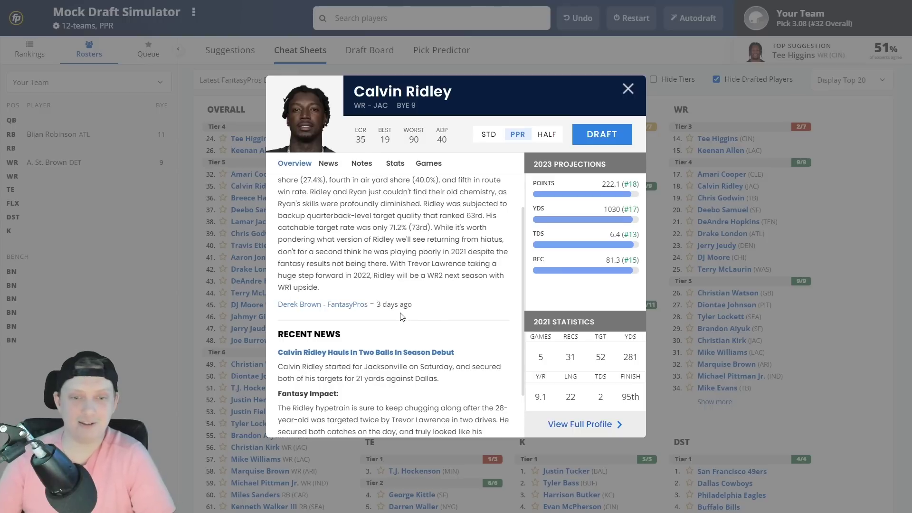
pyautogui.click(601, 133)
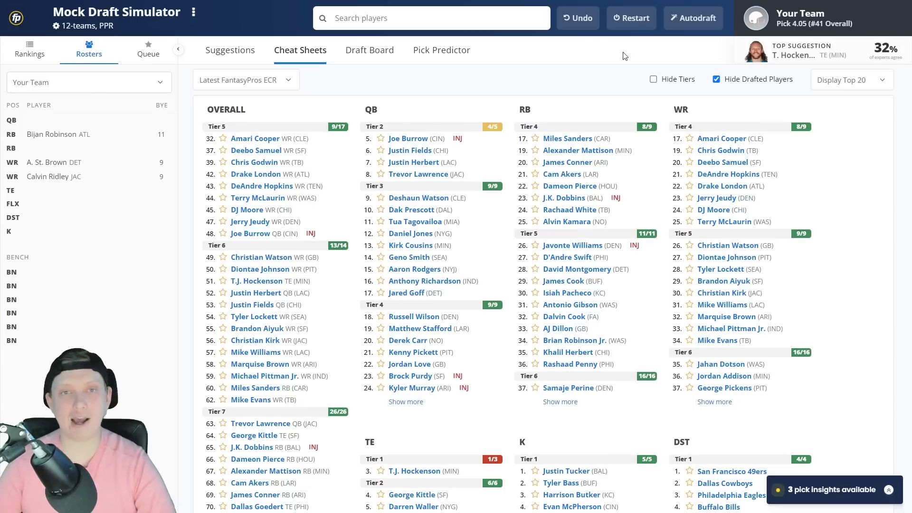
# Step: Examine the picks made so far on the draft board and the players left in the cheat sheets for pick 4.05
pyautogui.click(361, 57)
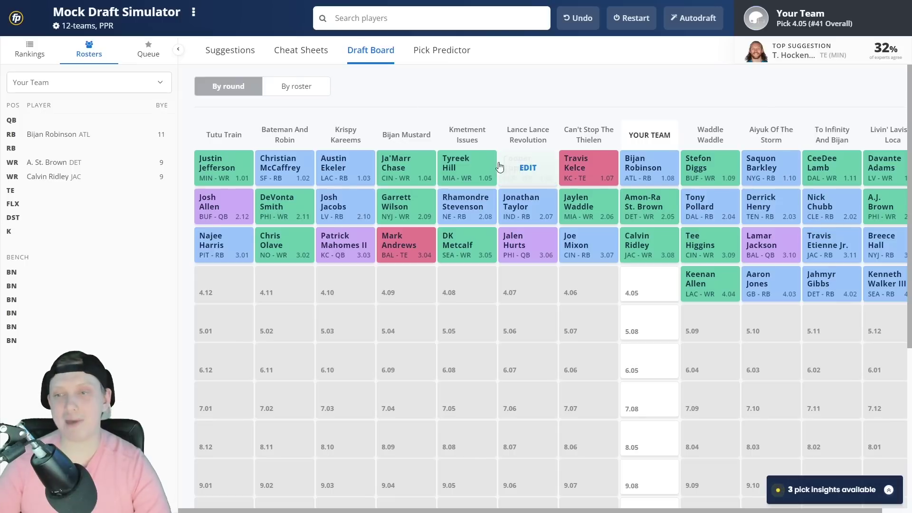
pyautogui.moveTo(463, 223)
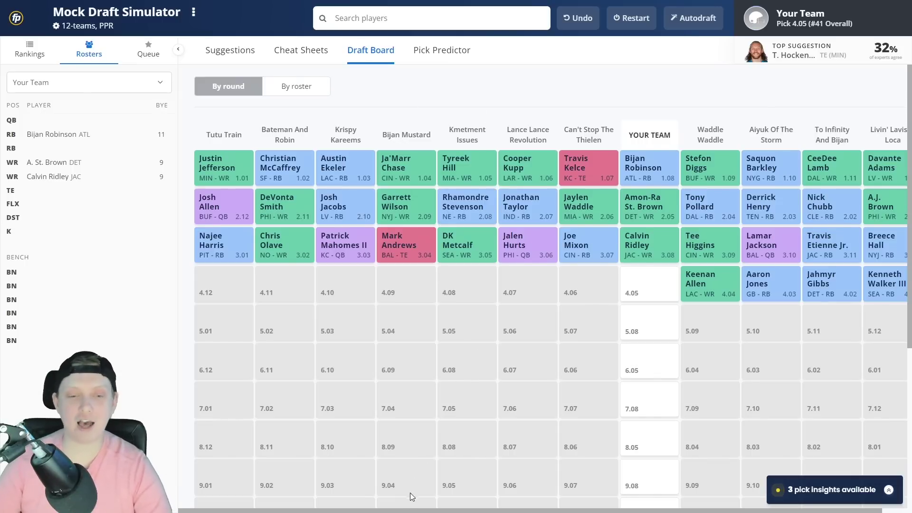
pyautogui.moveTo(405, 509); pyautogui.dragTo(433, 511)
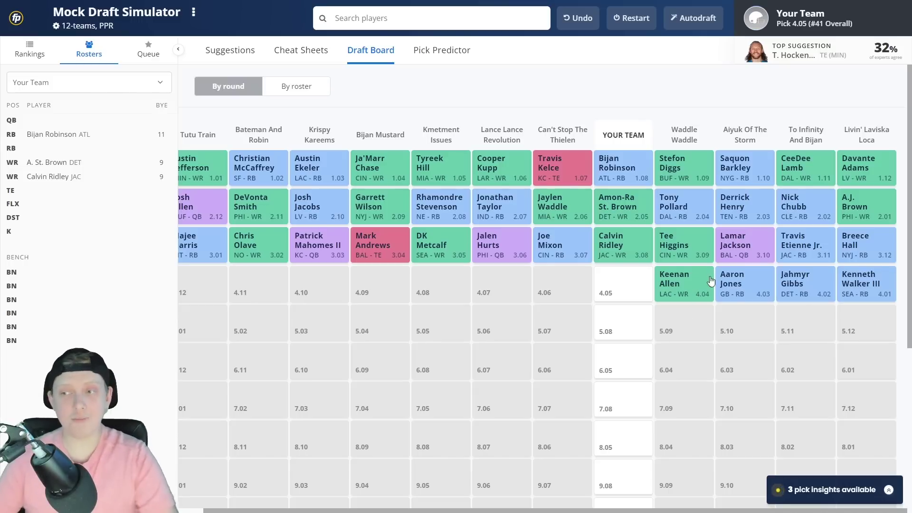
pyautogui.moveTo(725, 256)
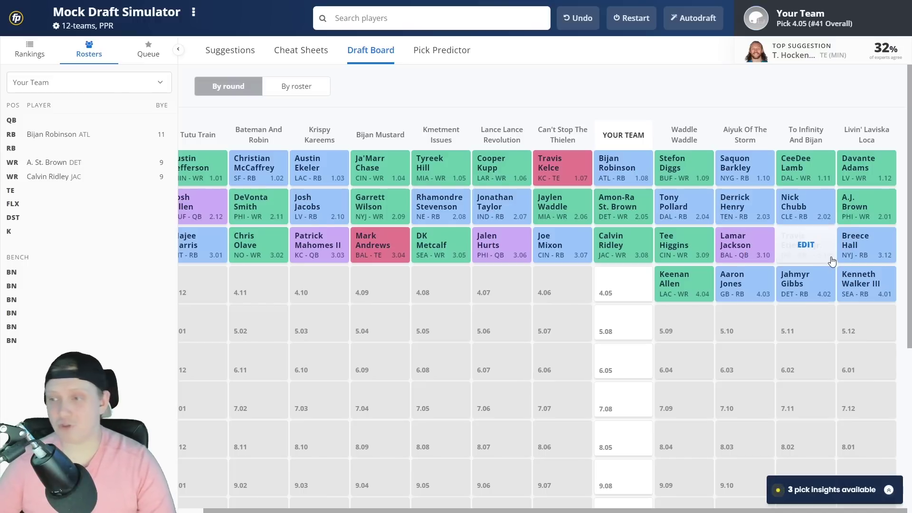
pyautogui.moveTo(762, 296)
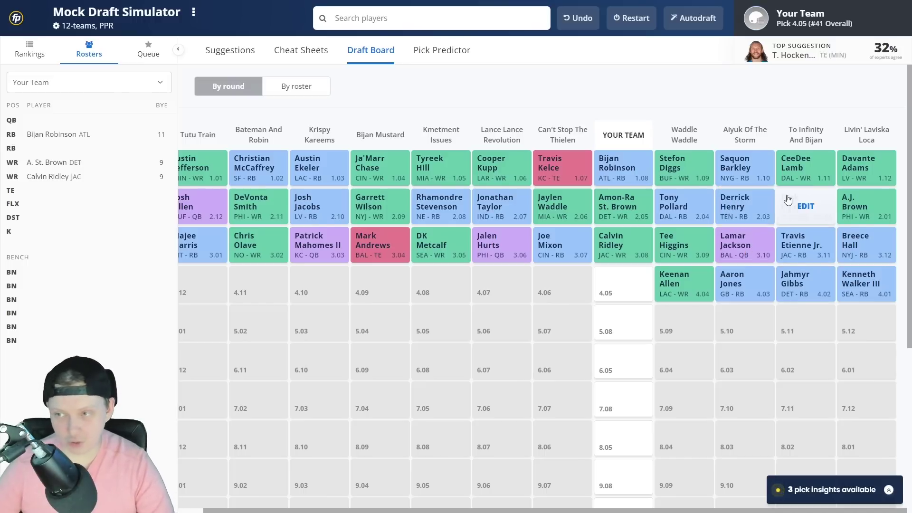
pyautogui.moveTo(733, 173)
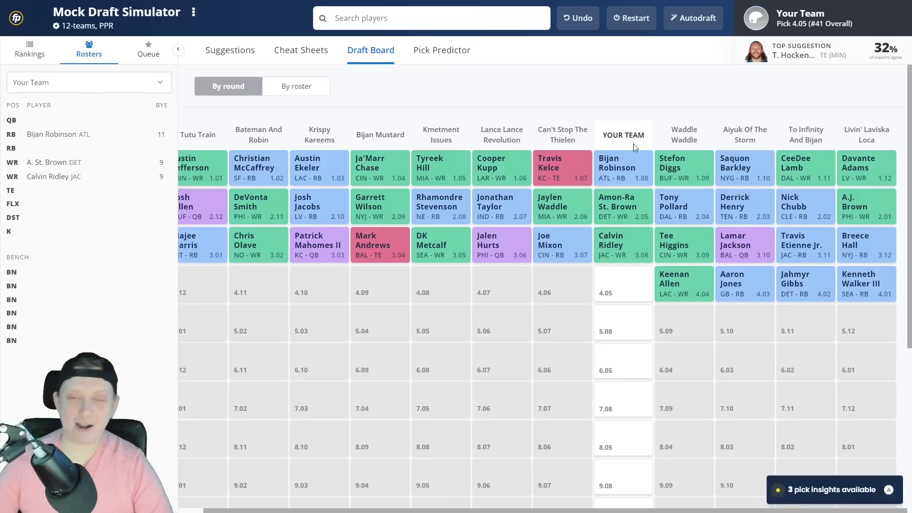
pyautogui.click(305, 53)
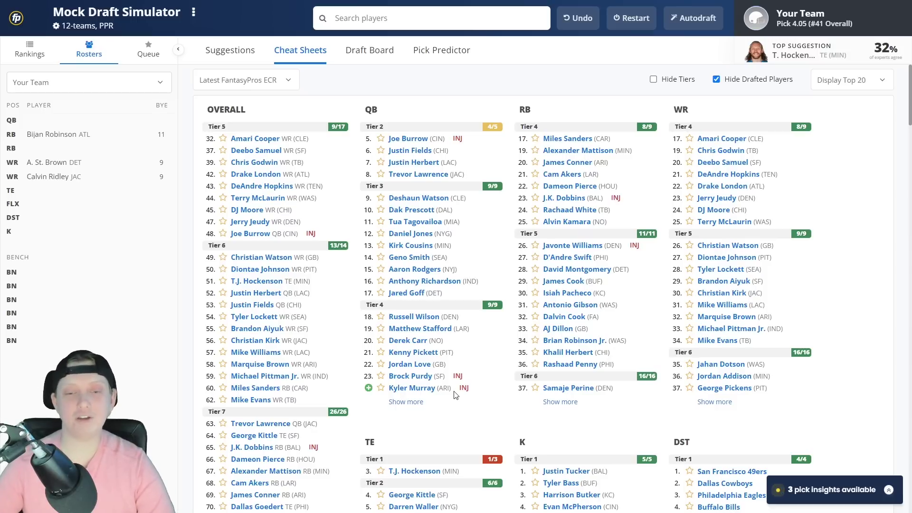
pyautogui.scroll(-1, 430, 383)
pyautogui.scroll(-3, 429, 382)
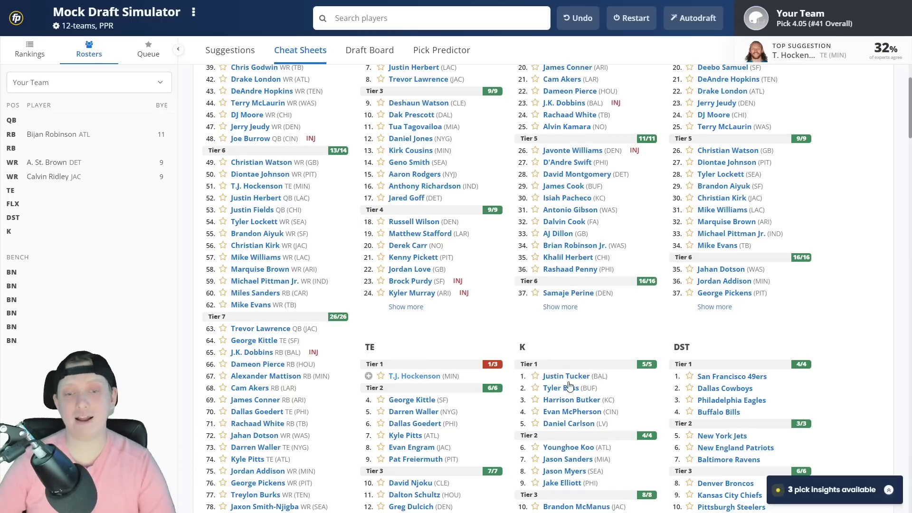
pyautogui.scroll(2, 475, 332)
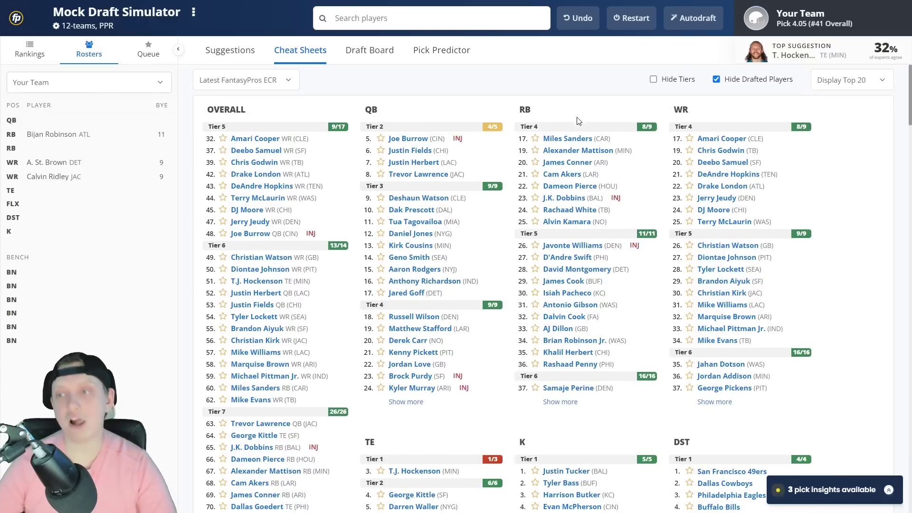
# Step: Read Justin Fields' profile and news, and draft wide receiver Amari Cooper from his profile with pick 4.05
pyautogui.click(403, 151)
pyautogui.scroll(-3, 429, 325)
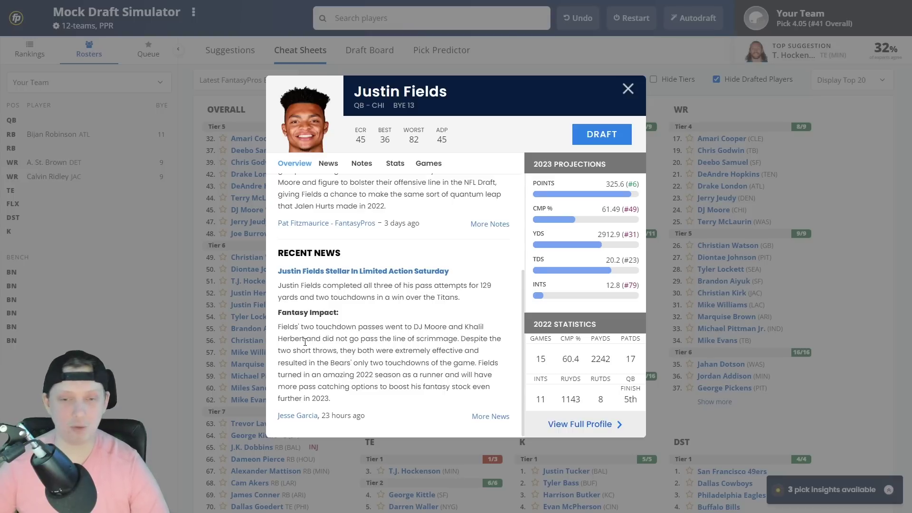
pyautogui.scroll(3, 388, 347)
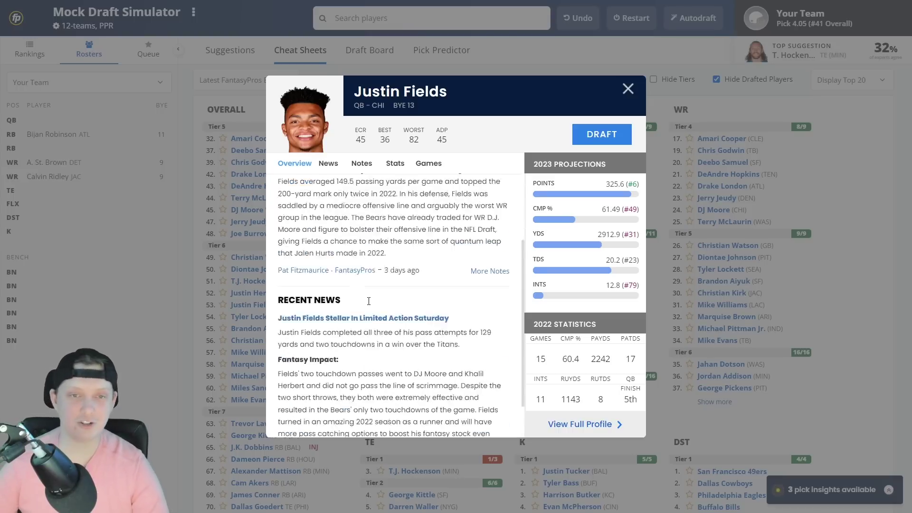
pyautogui.click(209, 229)
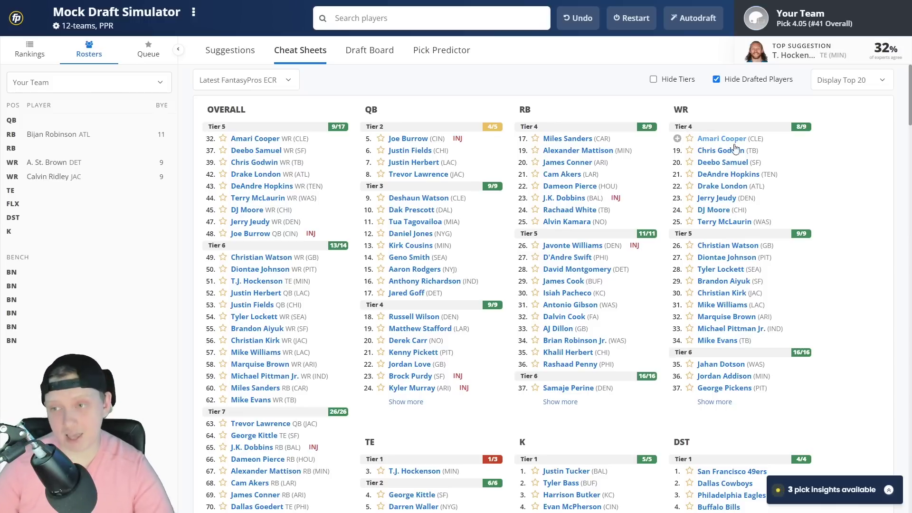
pyautogui.click(720, 139)
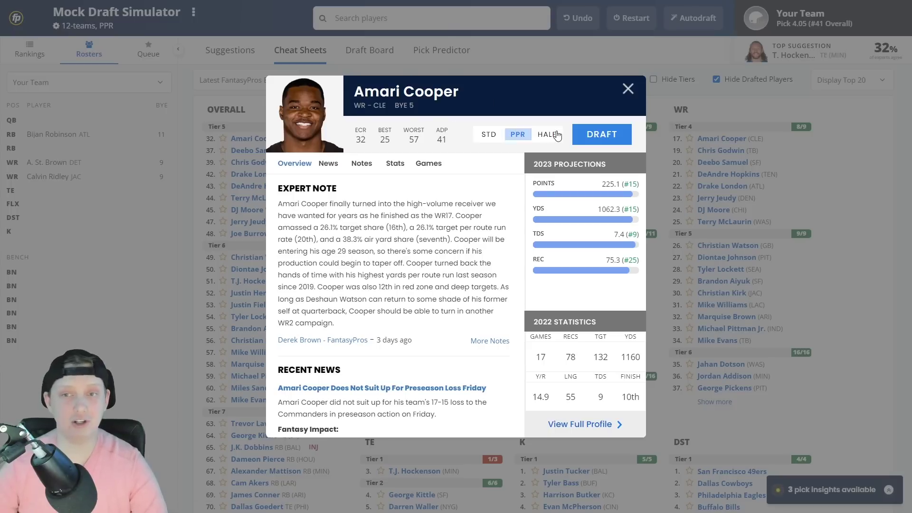
pyautogui.click(587, 136)
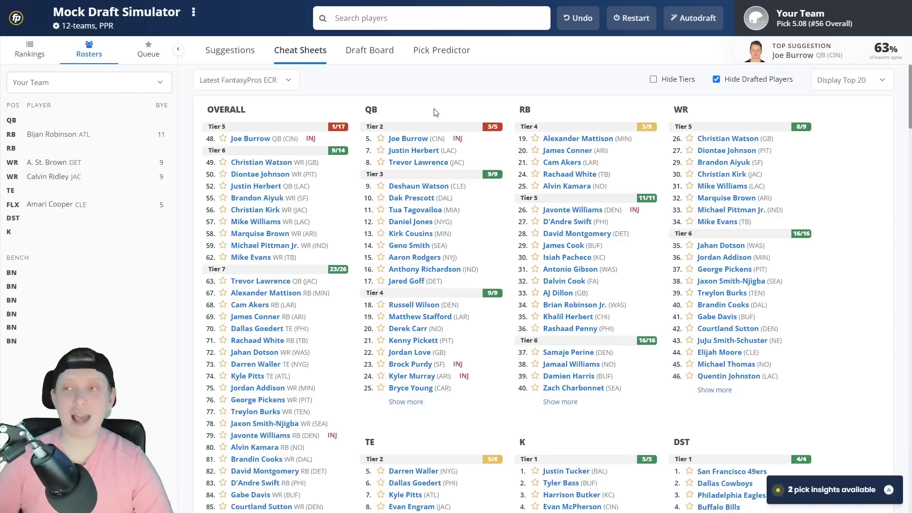
# Step: Compare the fourth- and fifth-round picks on the draft board with the cheat sheets' available players for pick 5.08
pyautogui.click(367, 51)
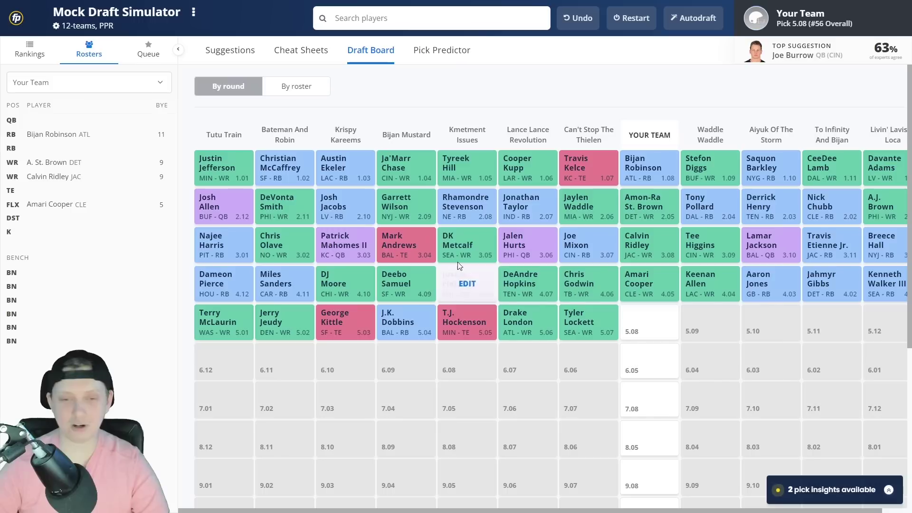
pyautogui.click(298, 52)
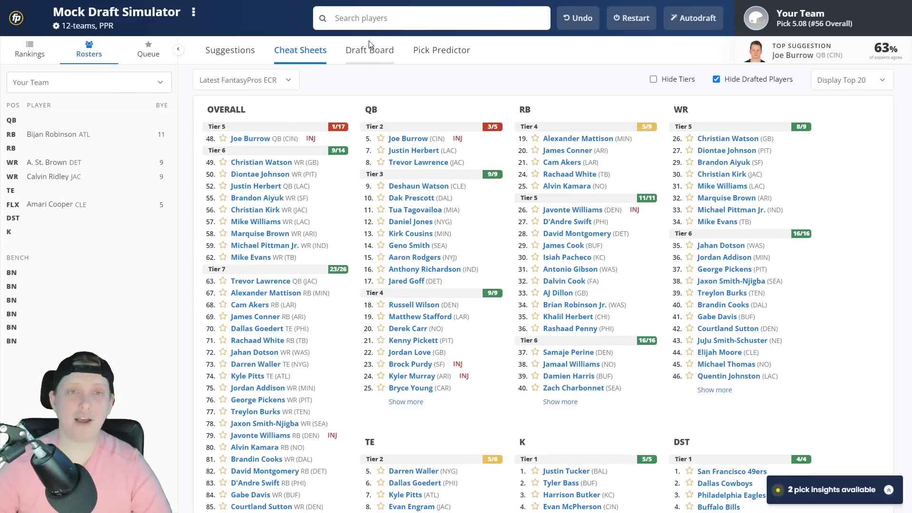
pyautogui.click(385, 55)
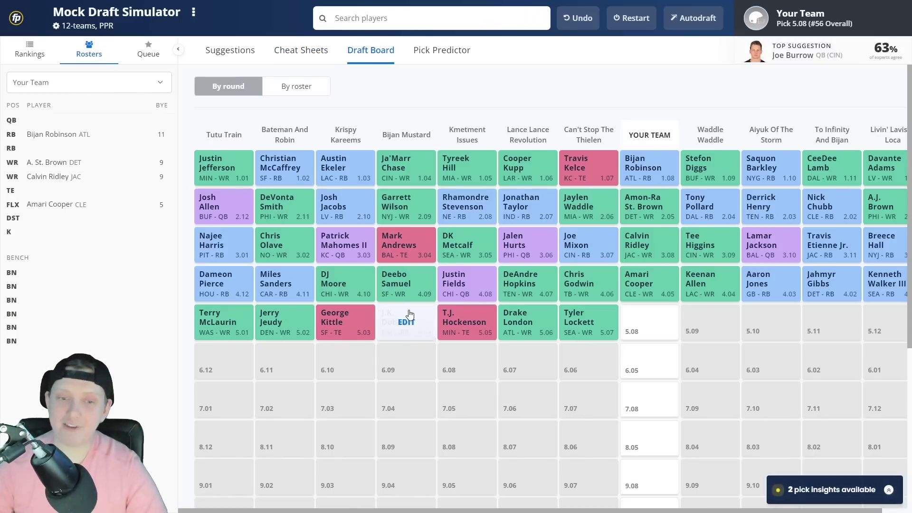
pyautogui.click(311, 53)
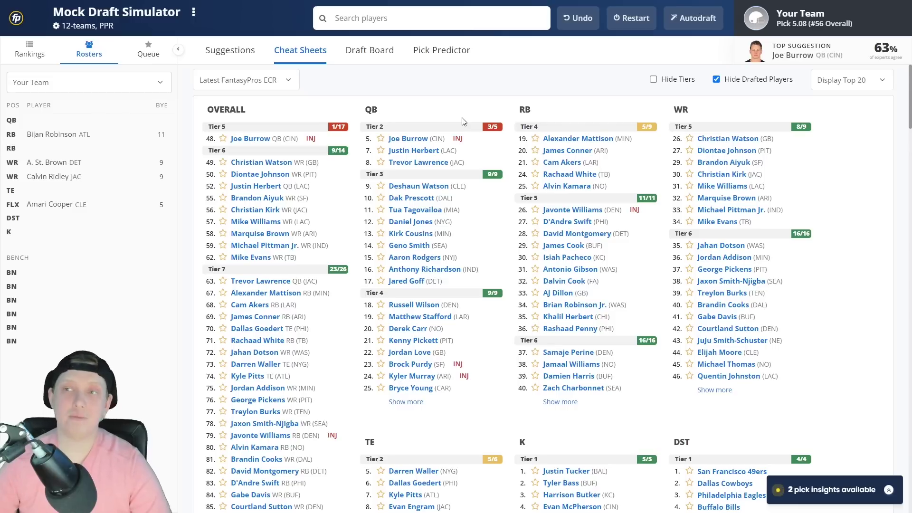
# Step: Read quarterback Joe Burrow's expert note and recent news, and close his profile
pyautogui.moveTo(406, 141)
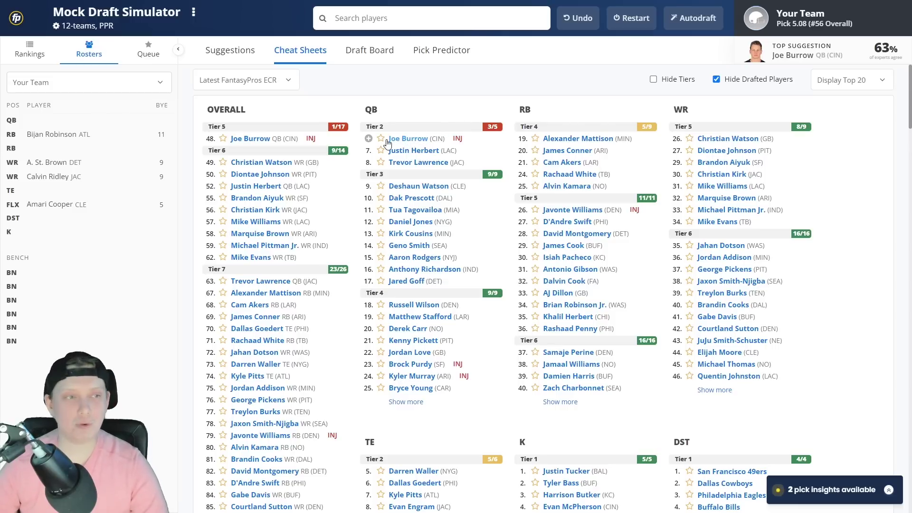
pyautogui.click(393, 140)
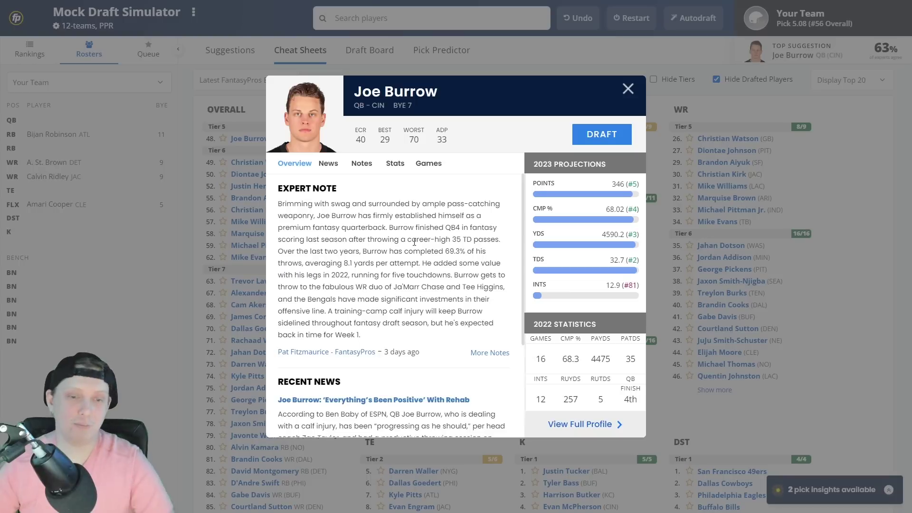
pyautogui.scroll(-2, 332, 314)
pyautogui.scroll(-1, 332, 314)
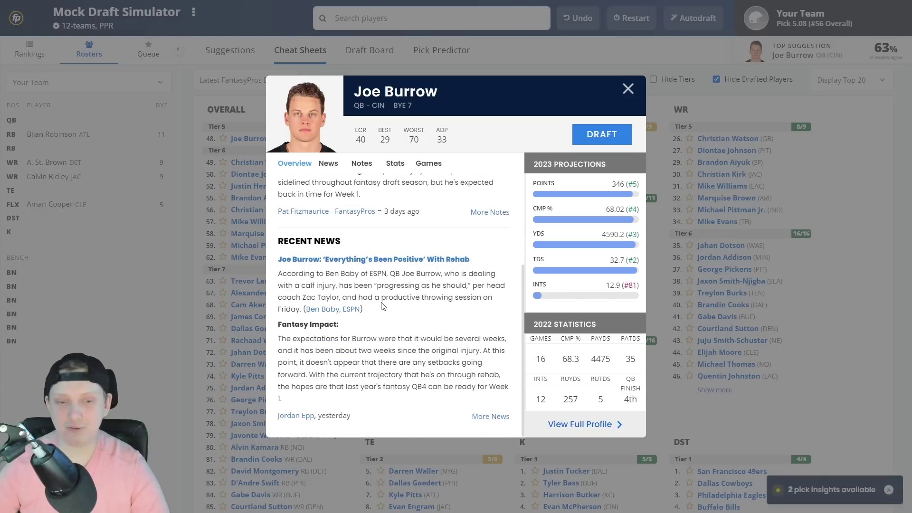
pyautogui.scroll(1, 404, 293)
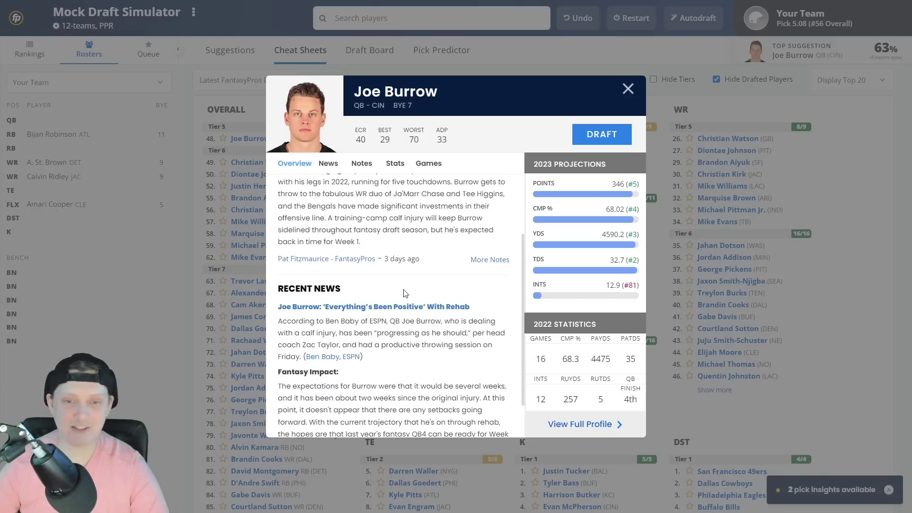
pyautogui.click(628, 90)
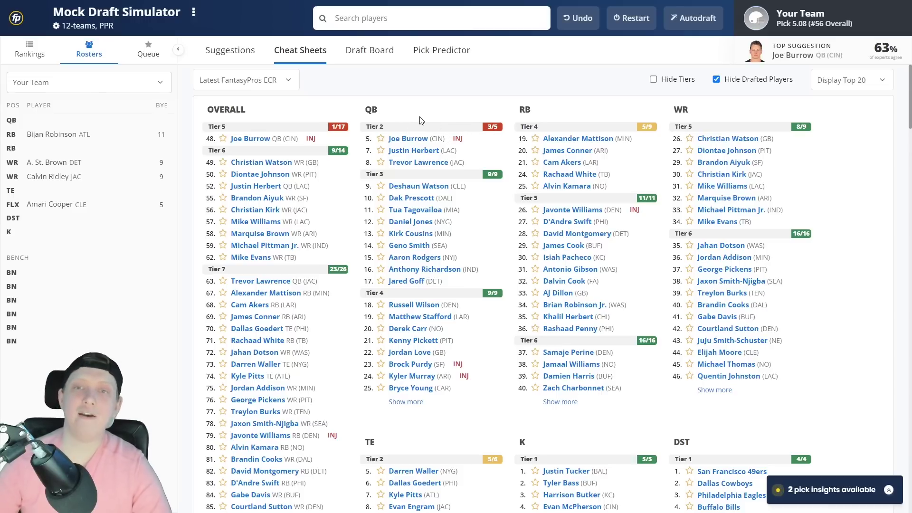
# Step: Check the draft board, and read running back Rachaad White's expert note and recent news from the cheat sheets
pyautogui.click(374, 54)
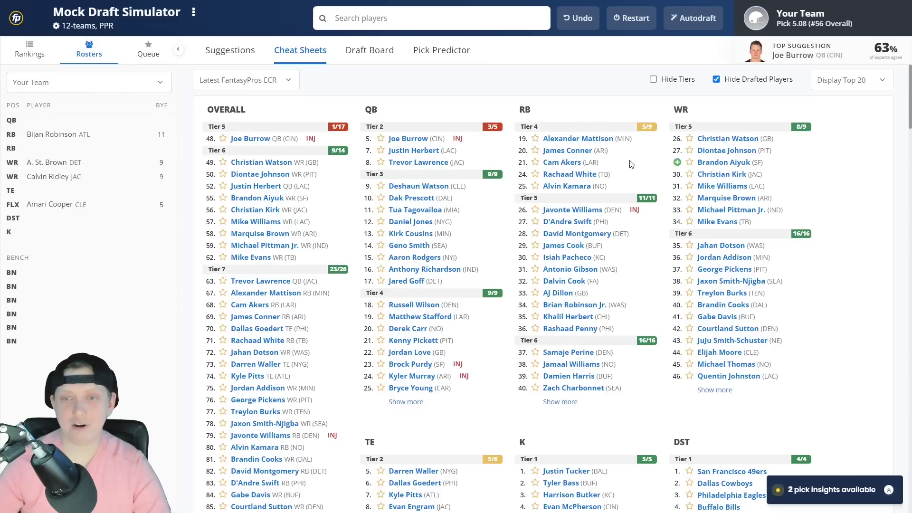
pyautogui.click(567, 176)
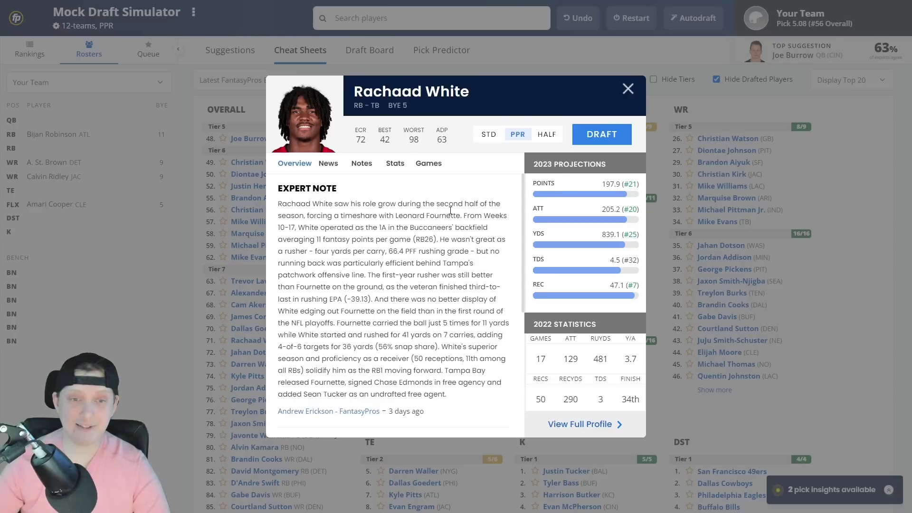
pyautogui.scroll(-5, 397, 214)
pyautogui.scroll(-1, 398, 214)
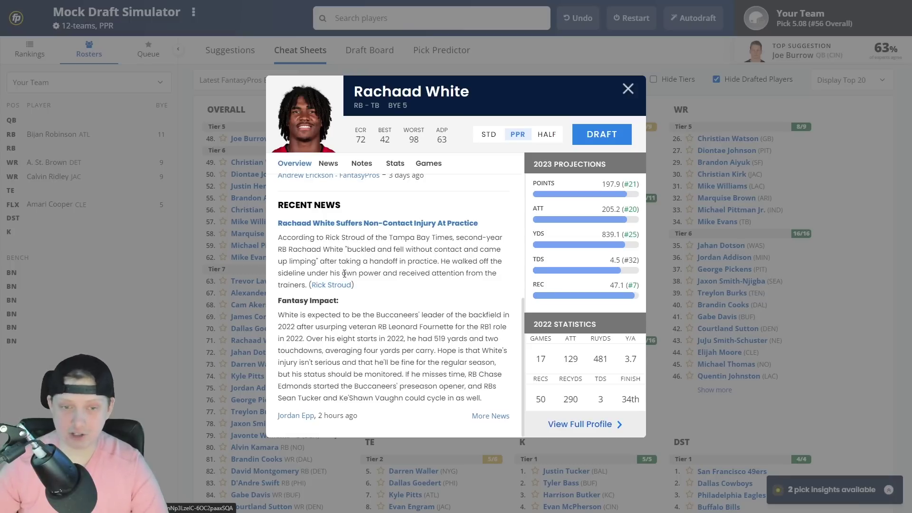
pyautogui.click(197, 233)
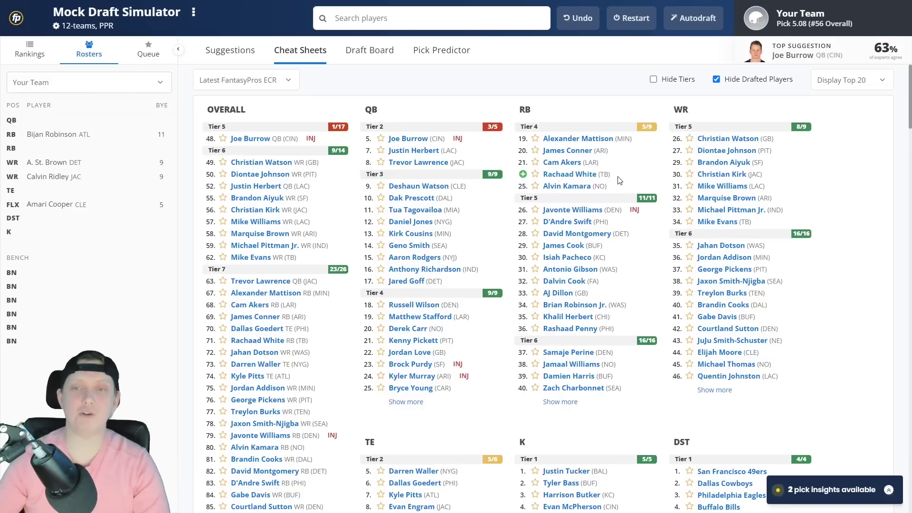
# Step: Recheck Rachaad White's injury news, and draft running back Cam Akers with pick 5.08
pyautogui.click(579, 176)
pyautogui.scroll(-5, 380, 266)
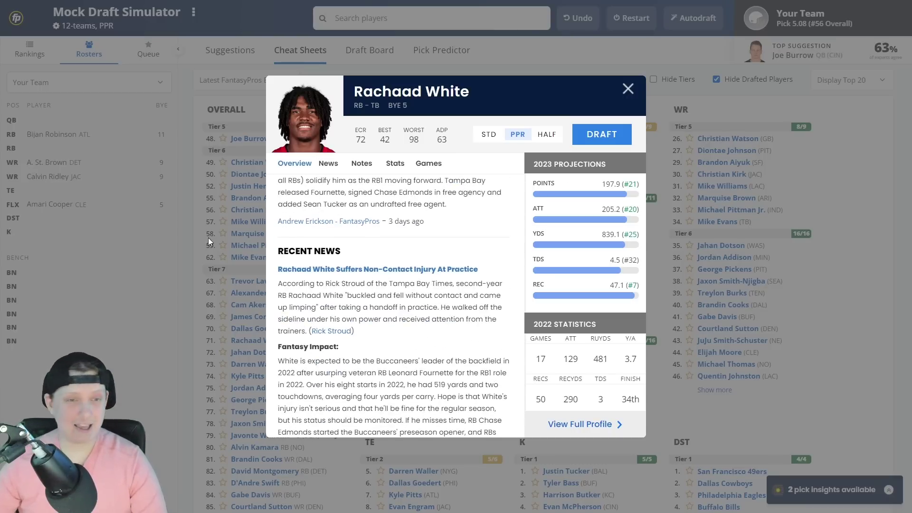
pyautogui.click(193, 224)
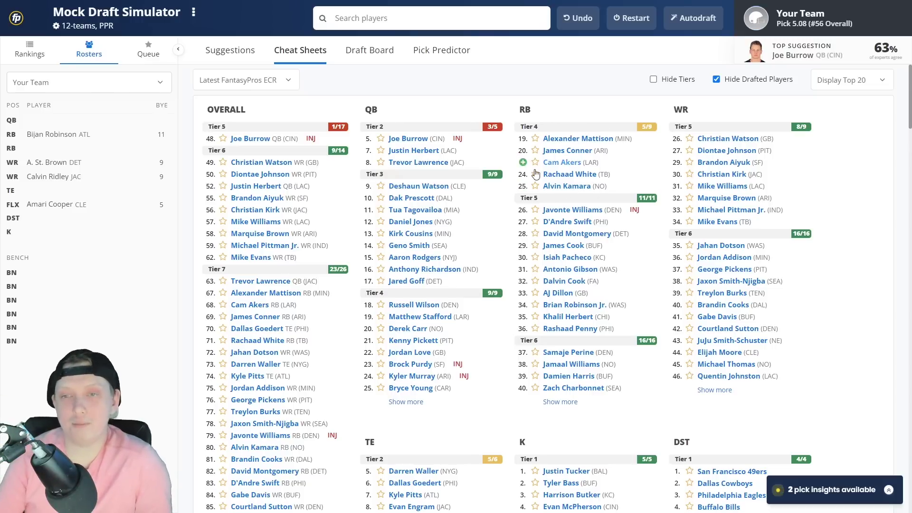
pyautogui.click(565, 163)
pyautogui.click(617, 146)
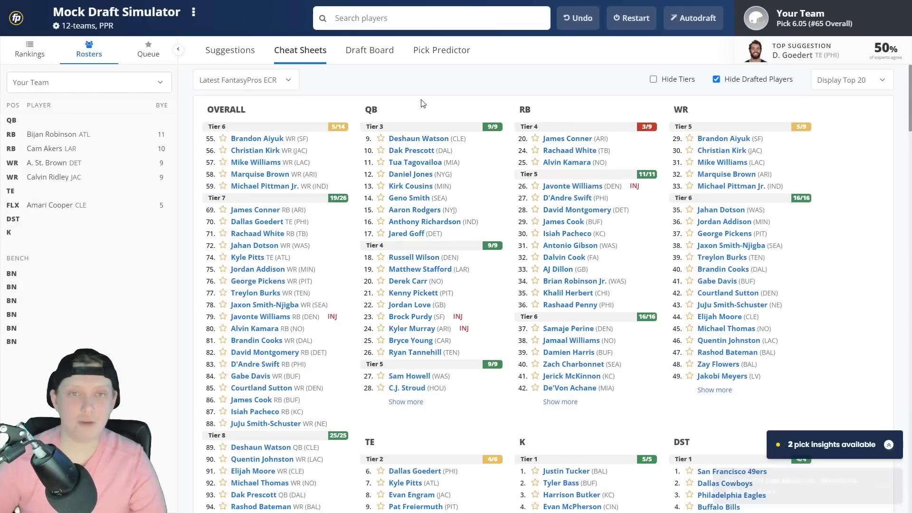
# Step: Review the fifth- and sixth-round picks on the draft board, including the teams picking around your team at 6.05
pyautogui.click(369, 50)
pyautogui.scroll(-1, 347, 157)
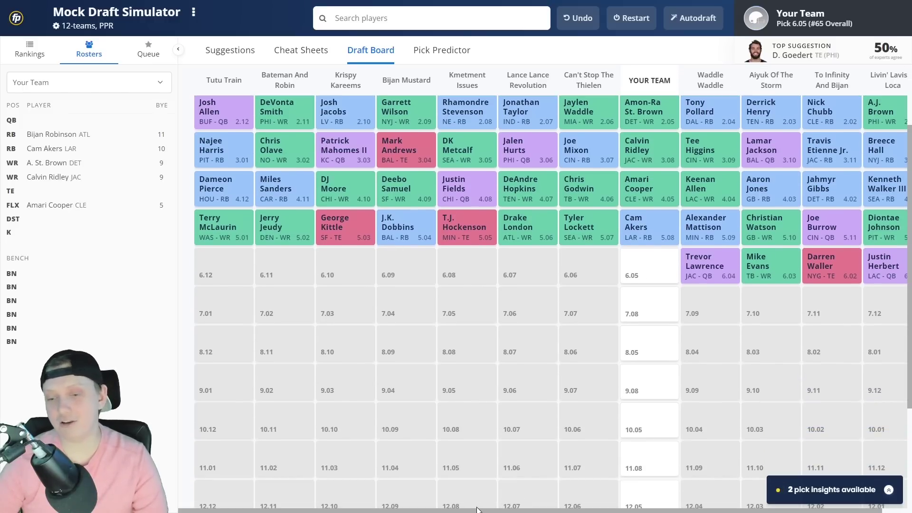
pyautogui.hscroll(1, 458, 372)
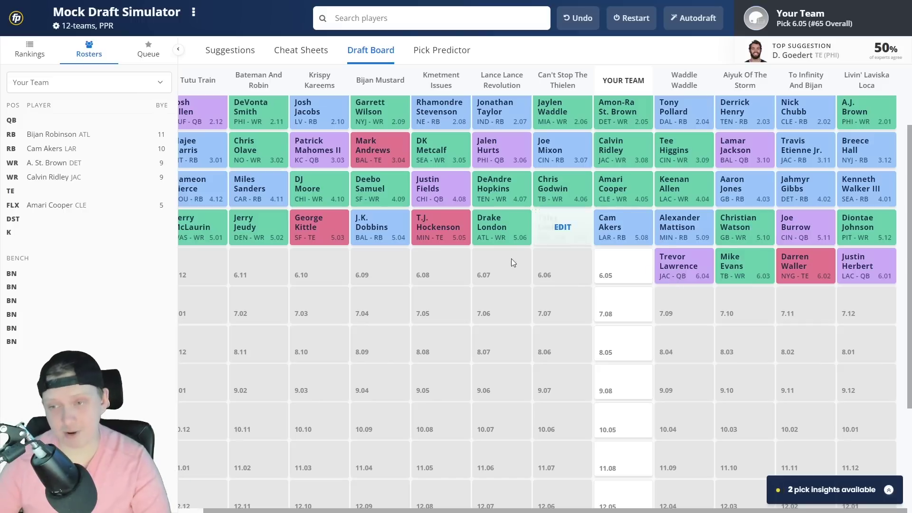
pyautogui.moveTo(592, 248)
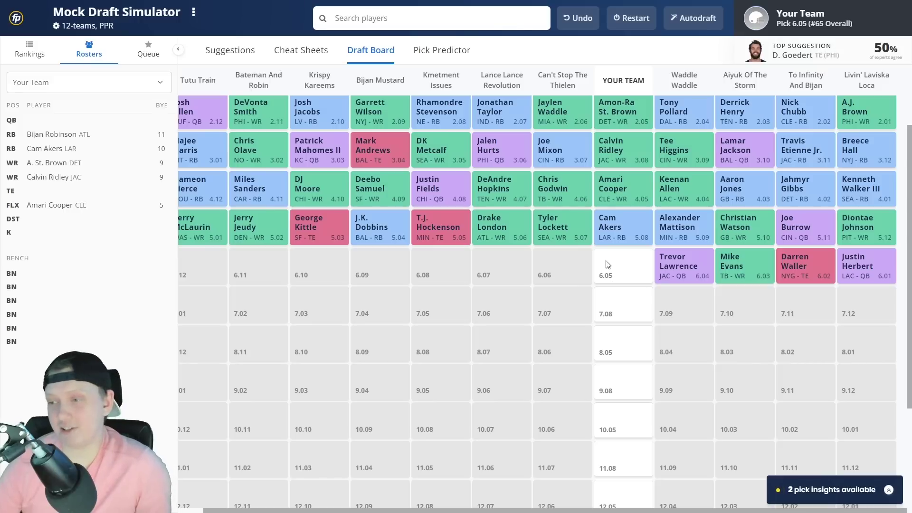
pyautogui.moveTo(549, 204)
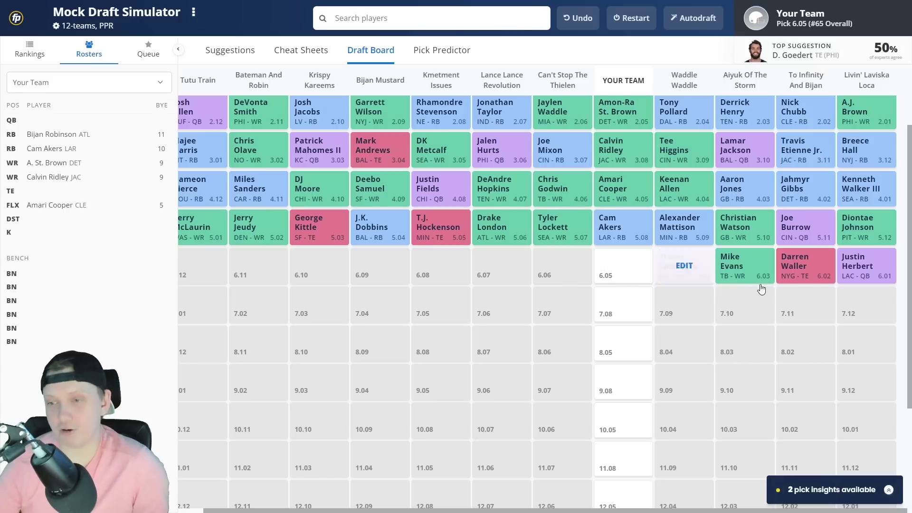
pyautogui.moveTo(768, 255)
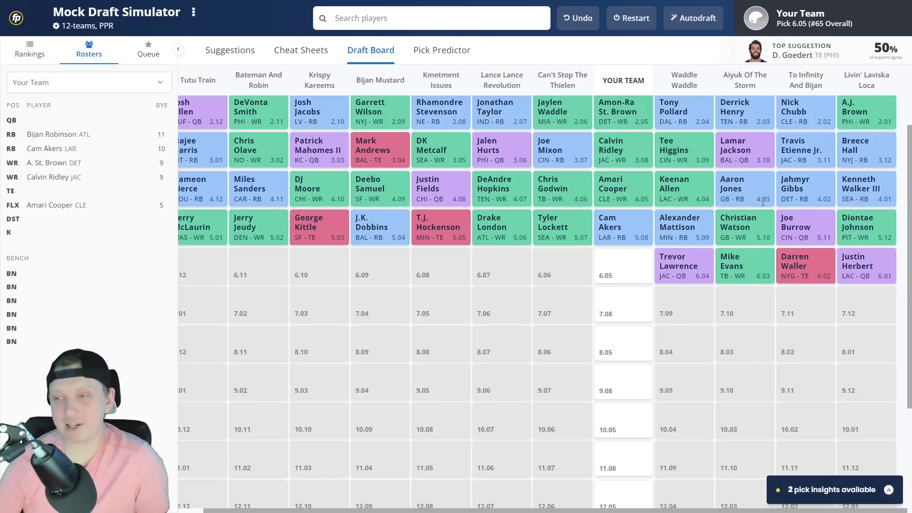
pyautogui.scroll(2, 624, 277)
pyautogui.scroll(-2, 678, 302)
pyautogui.scroll(3, 694, 286)
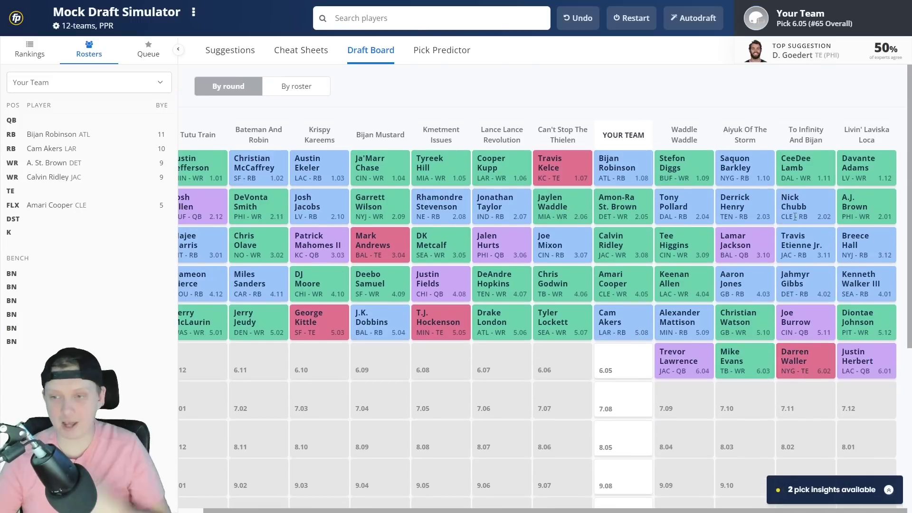
pyautogui.scroll(-1, 788, 285)
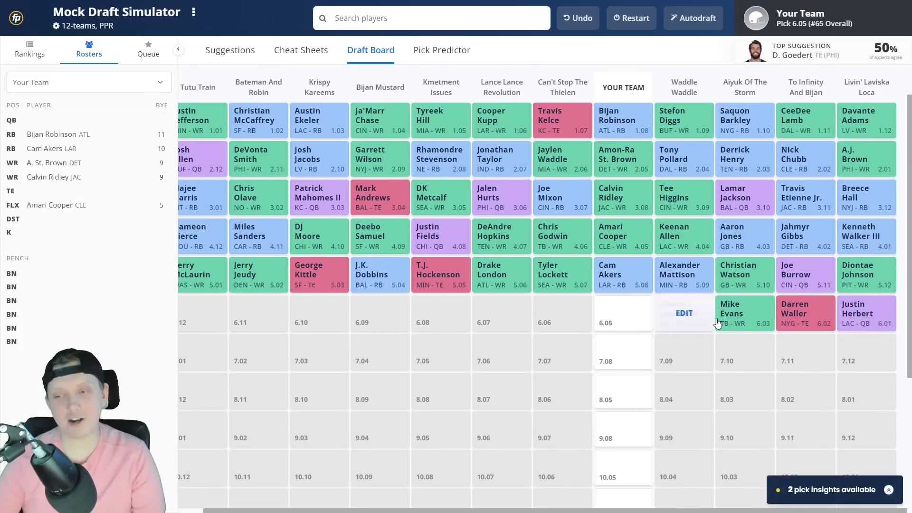
# Step: Look over the cheat sheets' available players, read tight end Dallas Goedert's expert note and season stats, and close his profile
pyautogui.click(323, 51)
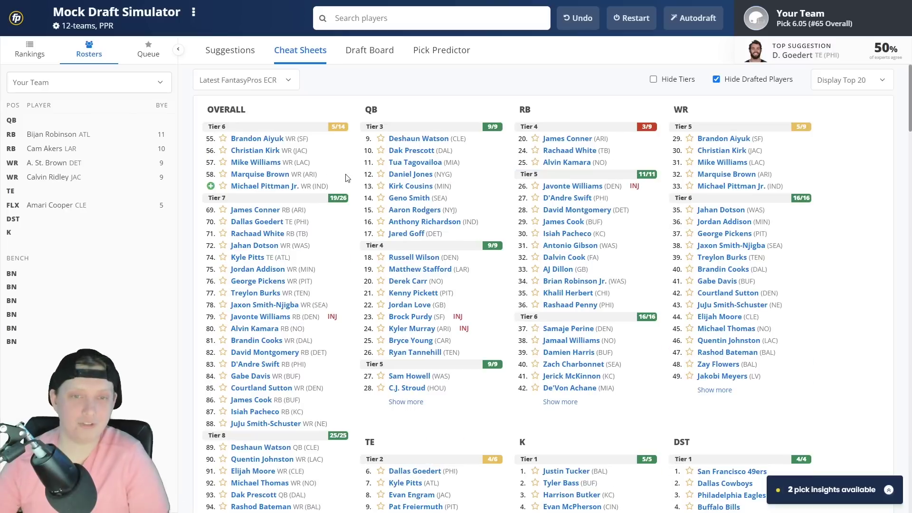
pyautogui.scroll(-10, 380, 180)
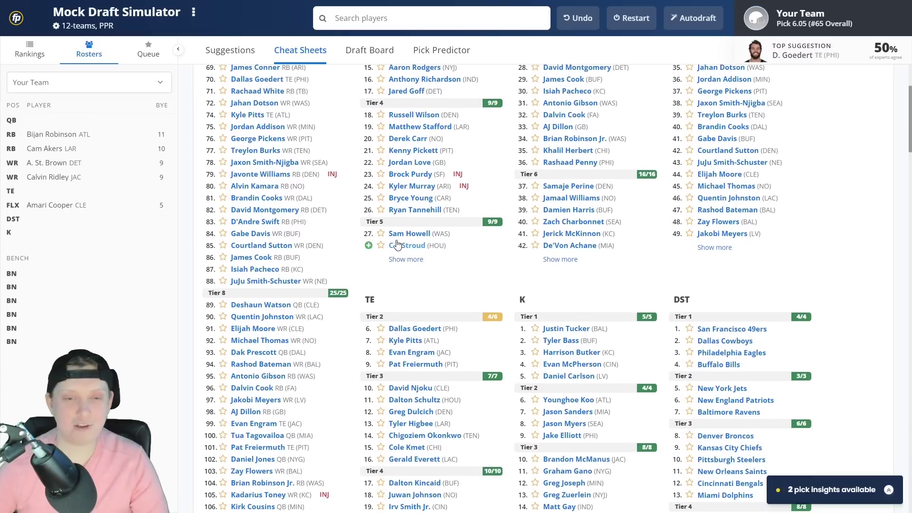
pyautogui.scroll(3, 496, 271)
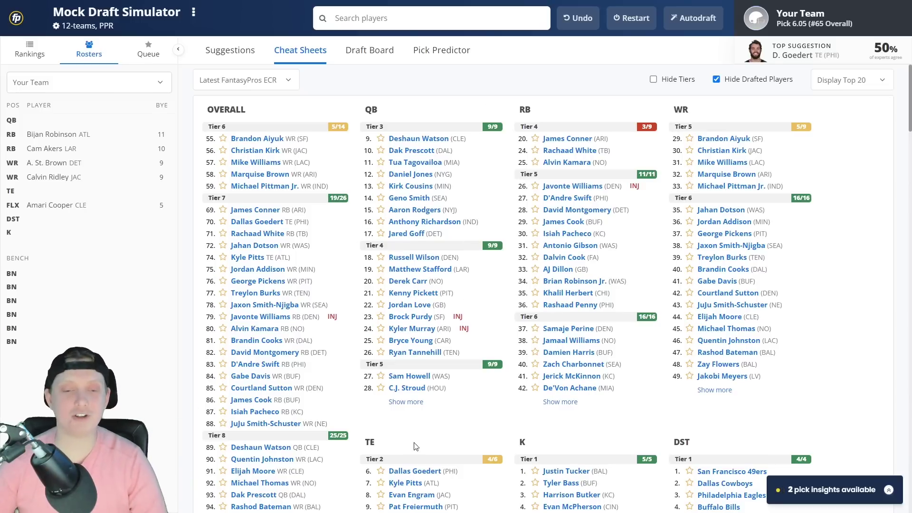
pyautogui.click(415, 471)
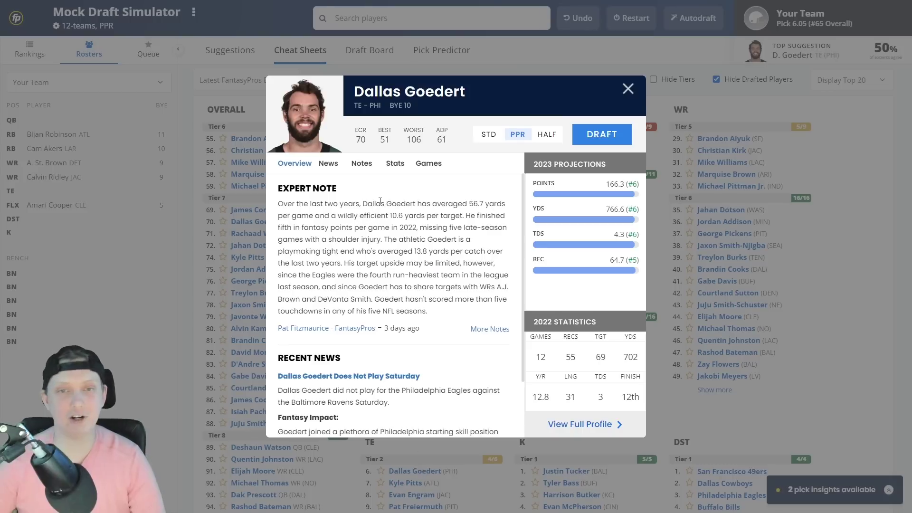
pyautogui.click(427, 162)
pyautogui.click(394, 164)
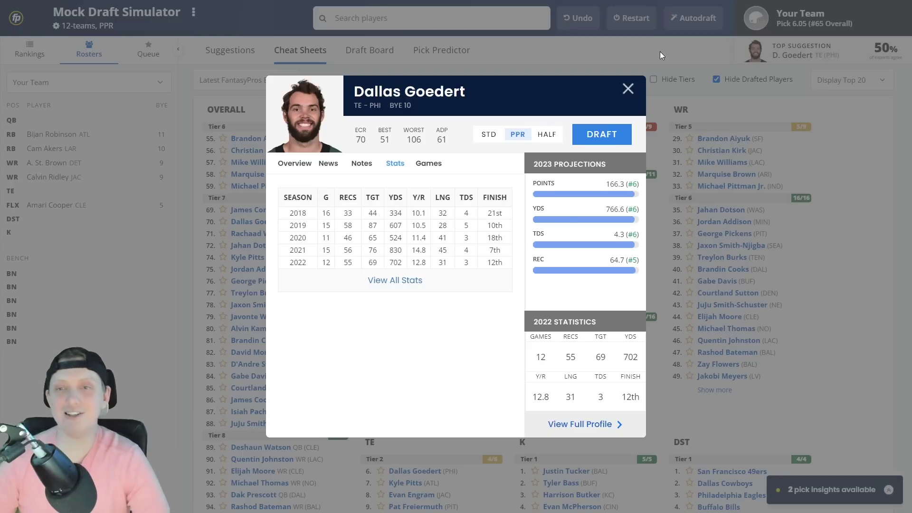
pyautogui.click(626, 88)
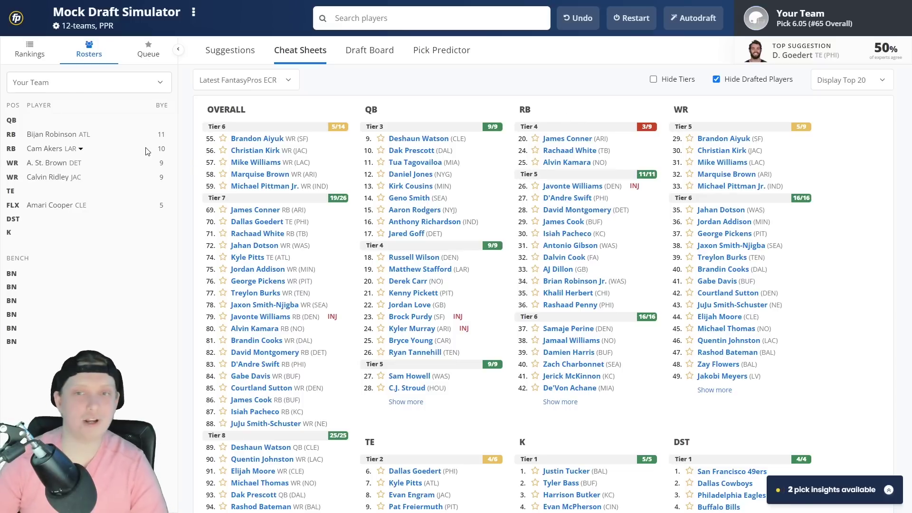
pyautogui.click(556, 139)
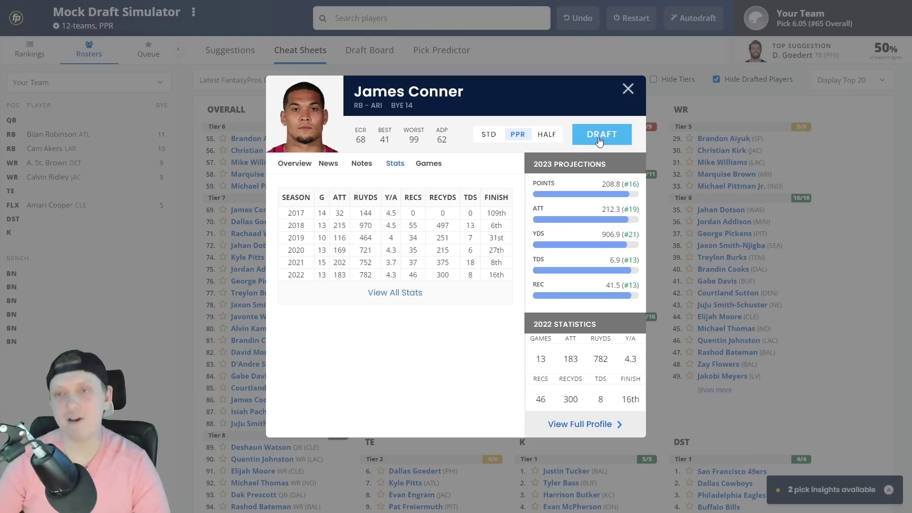
pyautogui.press('Escape')
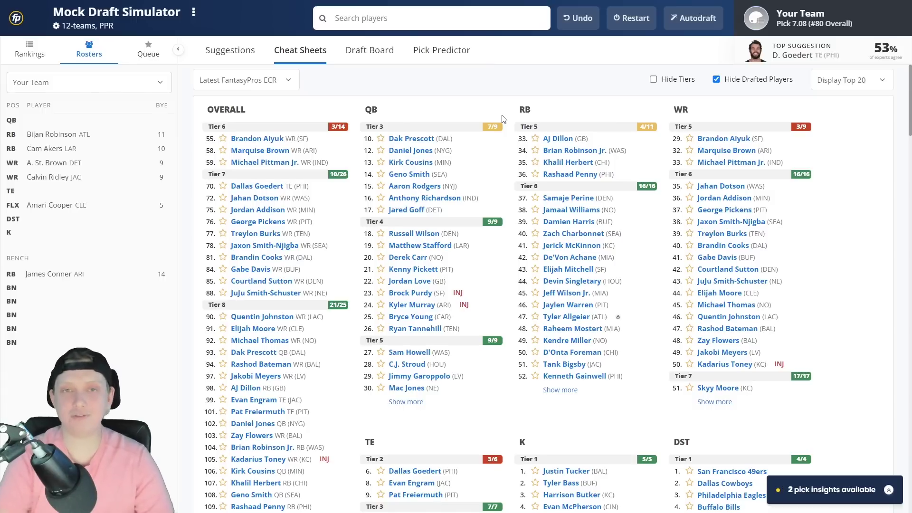
# Step: Compare the sixth- and seventh-round picks on the draft board with the cheat sheets' remaining players for pick 7.08
pyautogui.click(375, 53)
pyautogui.scroll(-1, 470, 147)
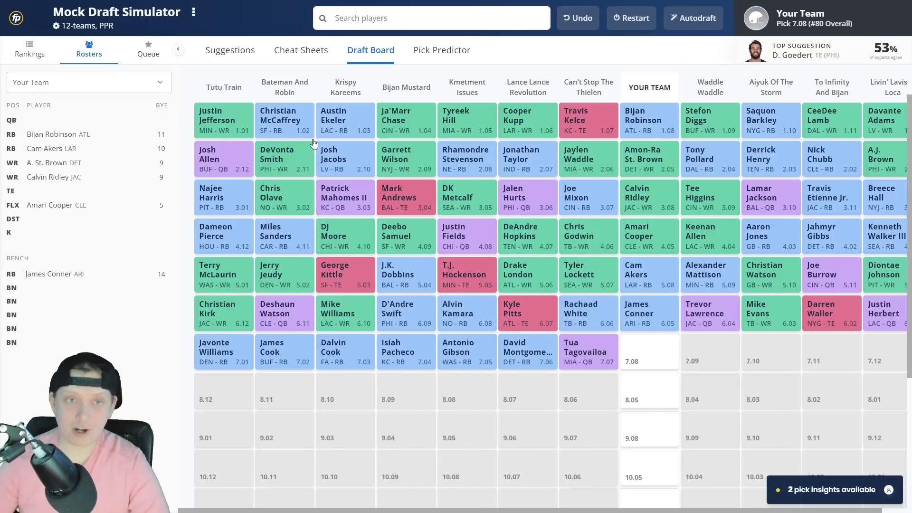
pyautogui.click(295, 56)
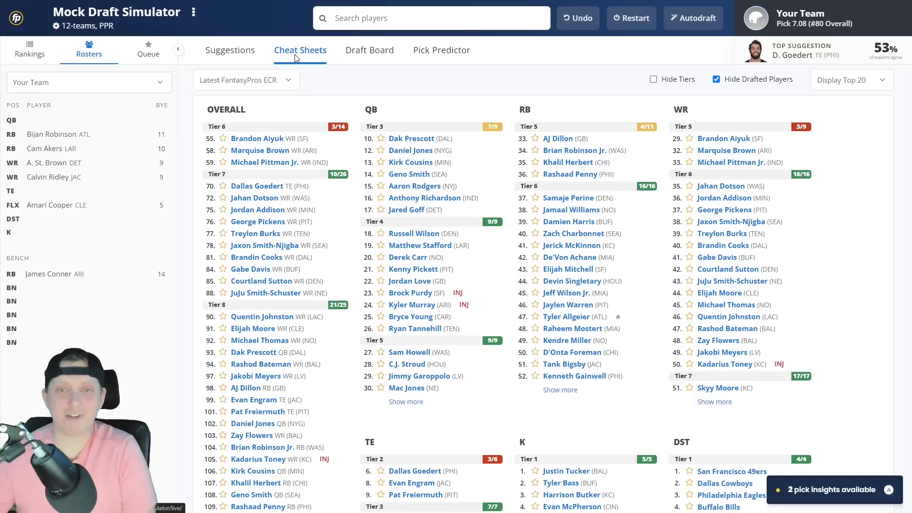
pyautogui.scroll(-1, 546, 148)
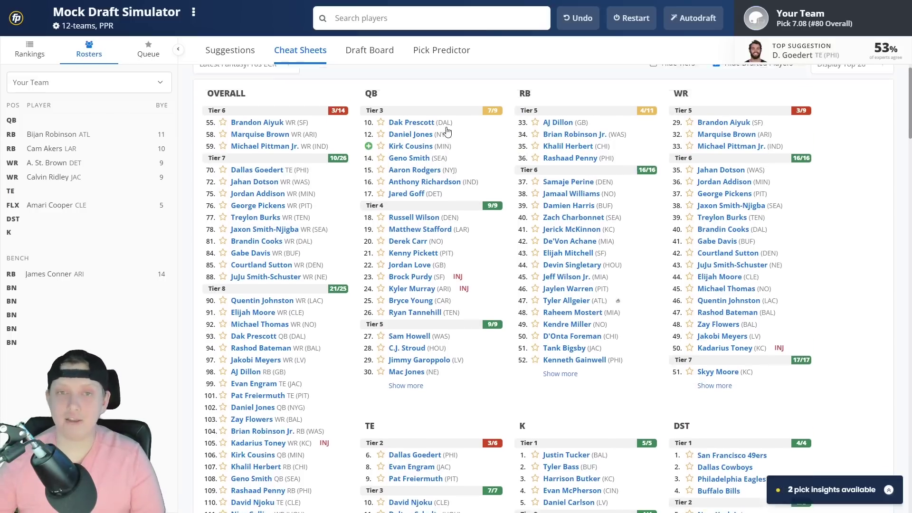
pyautogui.scroll(1, 447, 131)
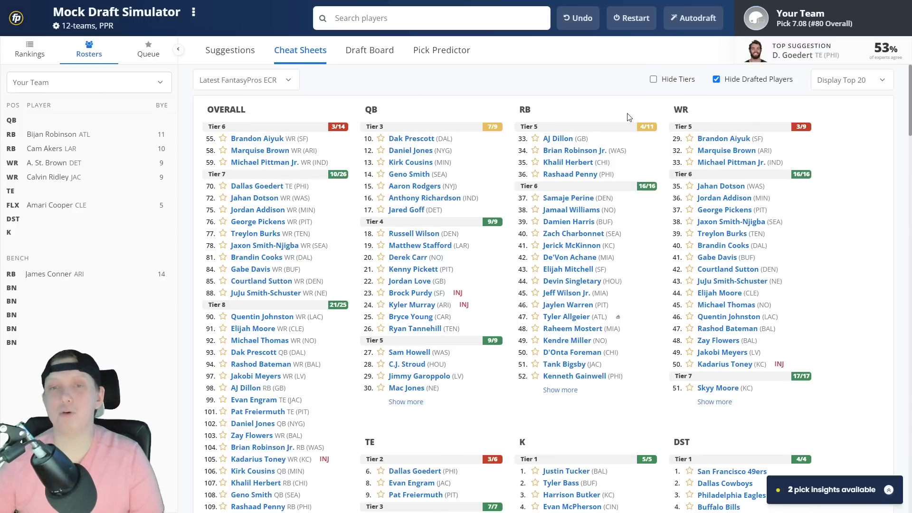
pyautogui.scroll(-2, 521, 138)
pyautogui.scroll(2, 520, 270)
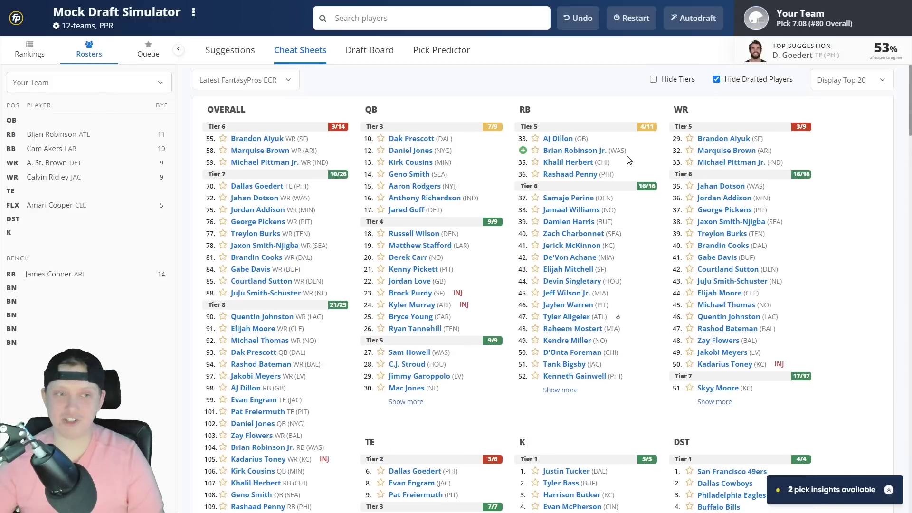
pyautogui.scroll(-3, 565, 218)
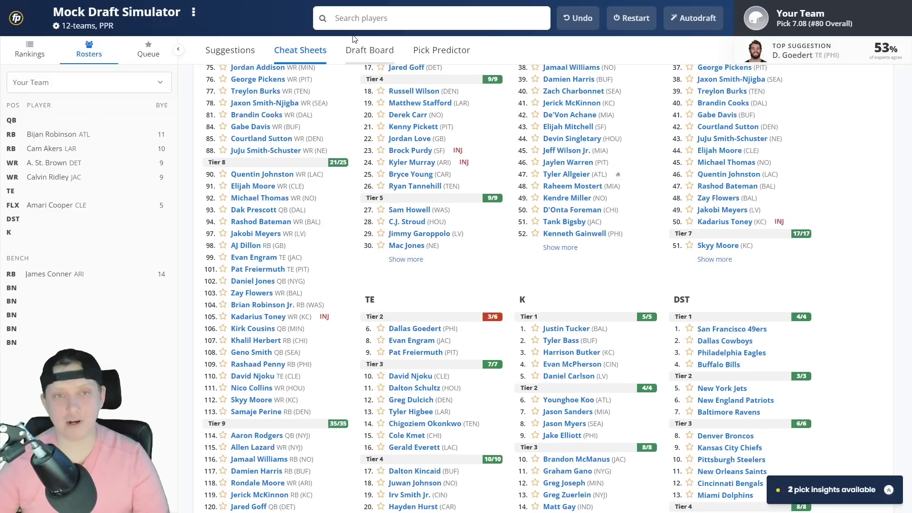
# Step: Recheck the draft board around pick 7.08, and review Dallas Goedert's season stats from the cheat sheets
pyautogui.click(368, 62)
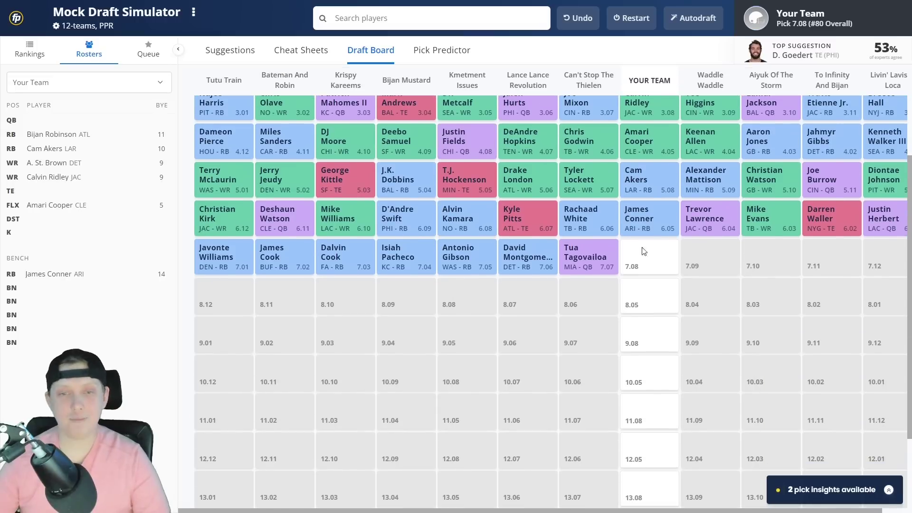
pyautogui.click(300, 50)
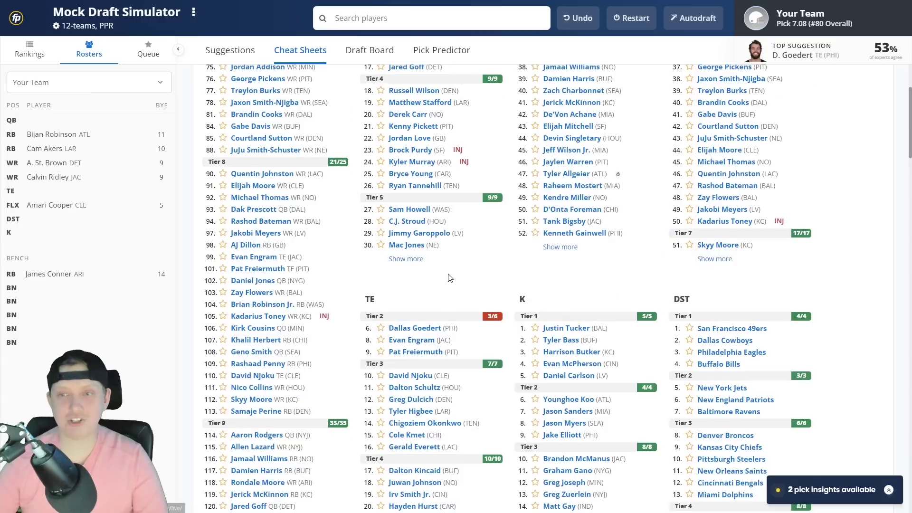
pyautogui.scroll(-1, 390, 278)
pyautogui.click(390, 279)
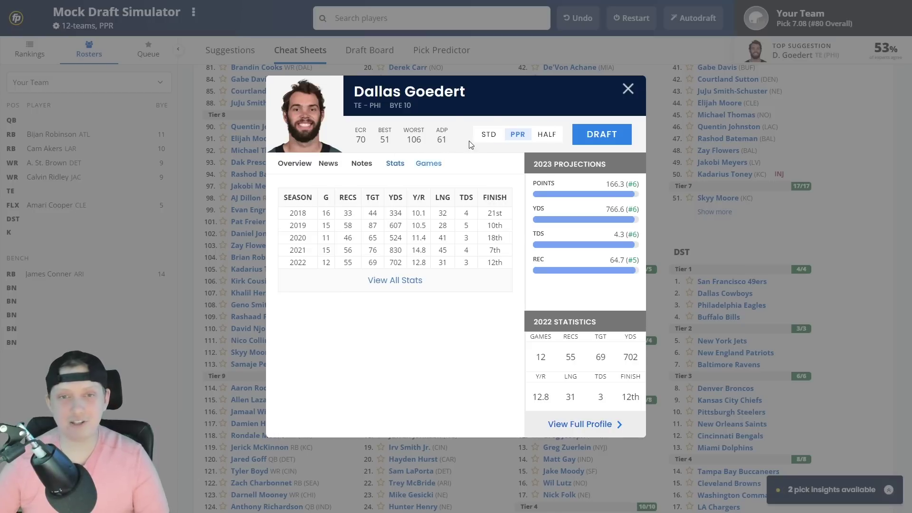
pyautogui.click(731, 155)
# Step: Scan the available wide receivers, read Brandon Aiyuk's expert note and season stats, and close his profile
pyautogui.scroll(2, 750, 171)
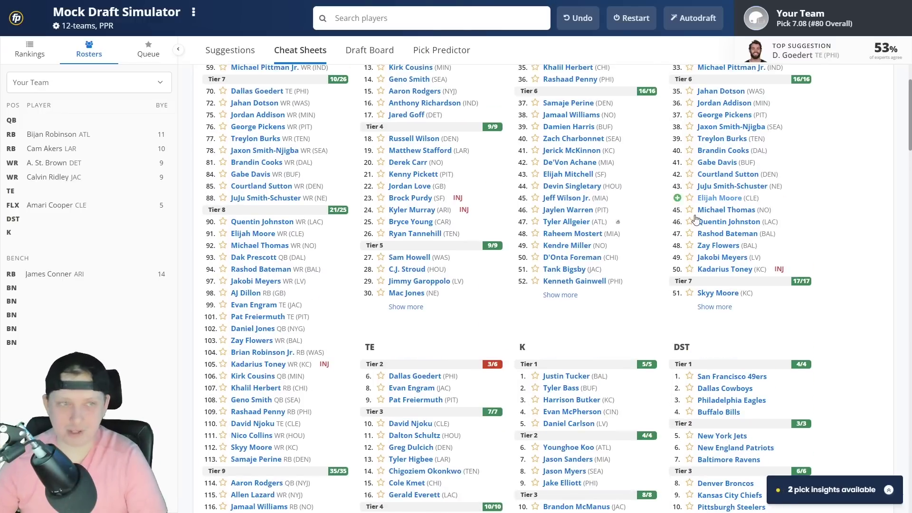
pyautogui.scroll(2, 729, 161)
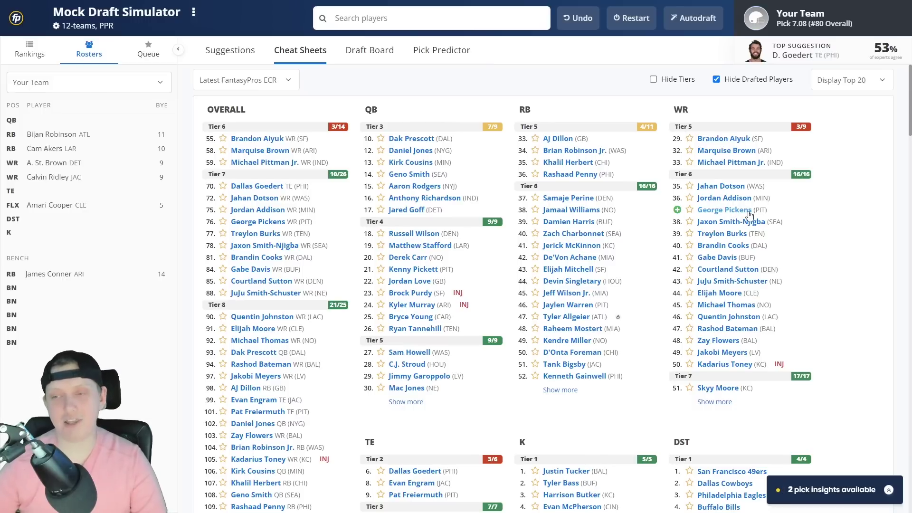
pyautogui.click(710, 142)
pyautogui.click(293, 166)
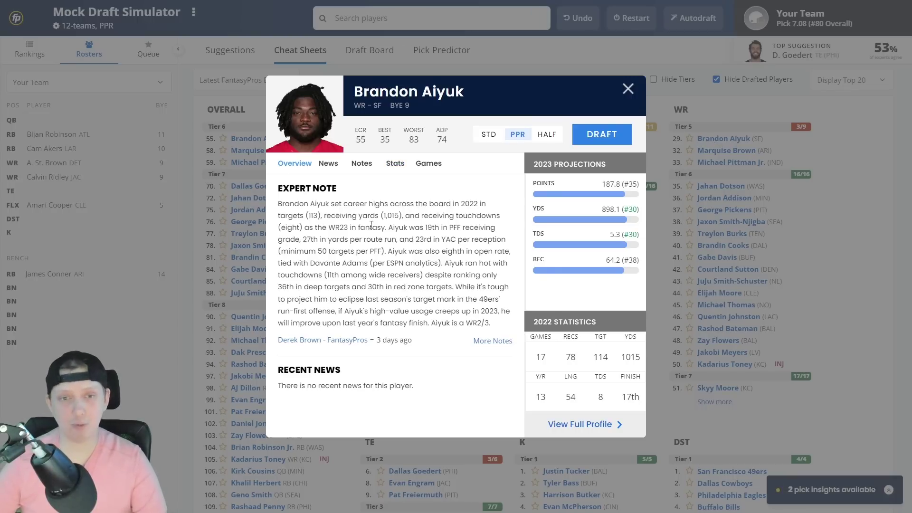
pyautogui.click(427, 163)
pyautogui.click(403, 165)
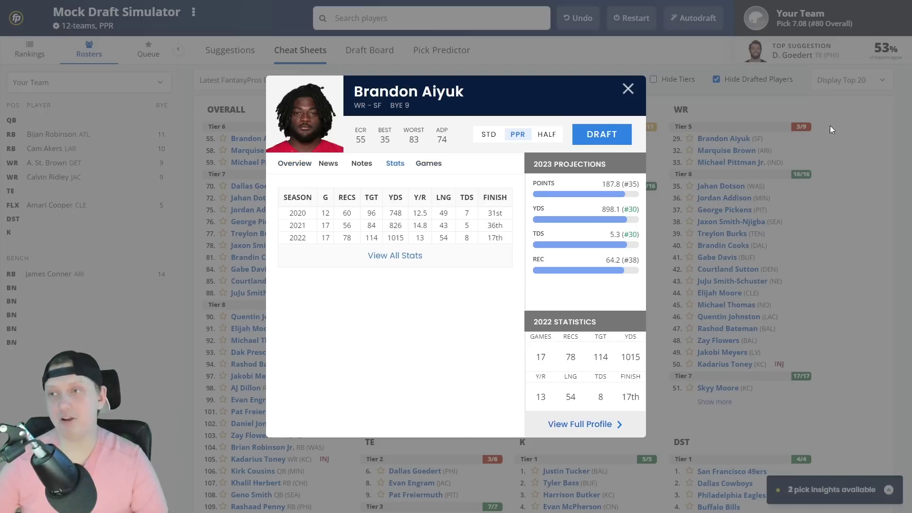
pyautogui.click(830, 125)
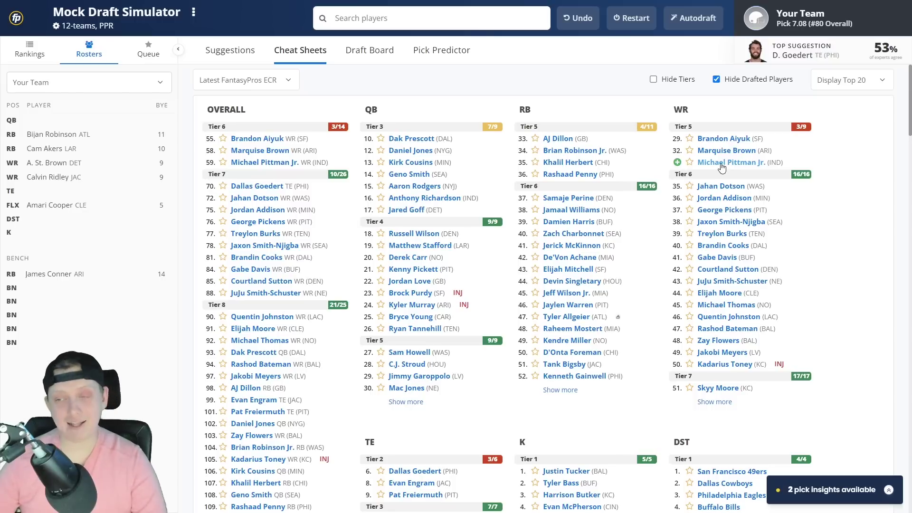
pyautogui.click(712, 141)
pyautogui.press('Escape')
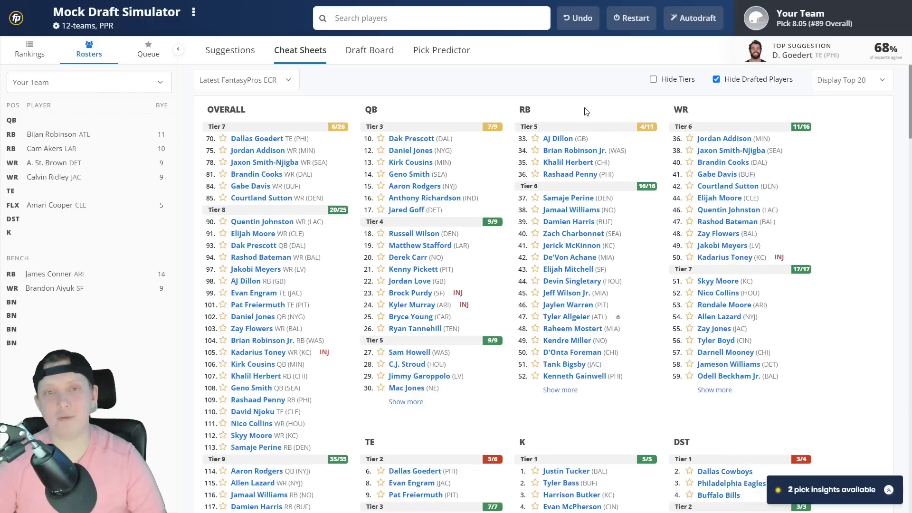
# Step: Examine the seventh- and eighth-round picks on the draft board, and check the cheat sheets' available players for pick 8.05
pyautogui.click(376, 54)
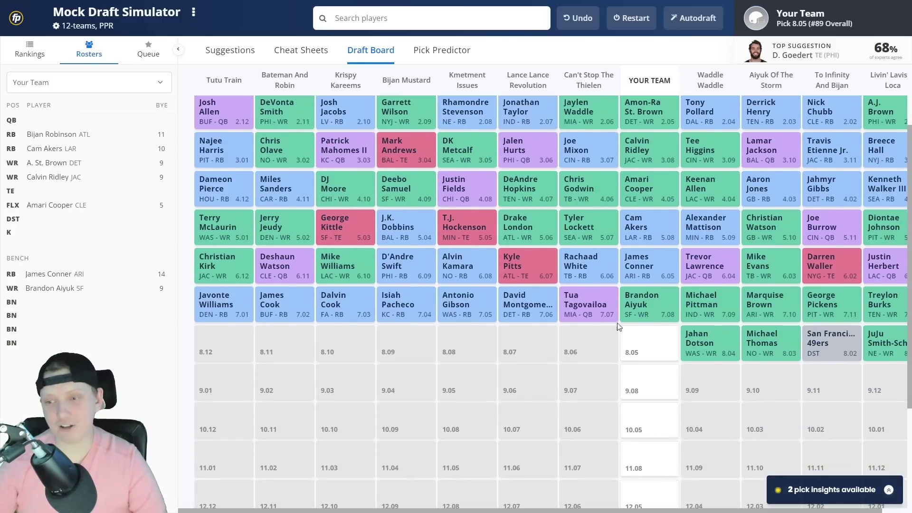
pyautogui.moveTo(636, 290)
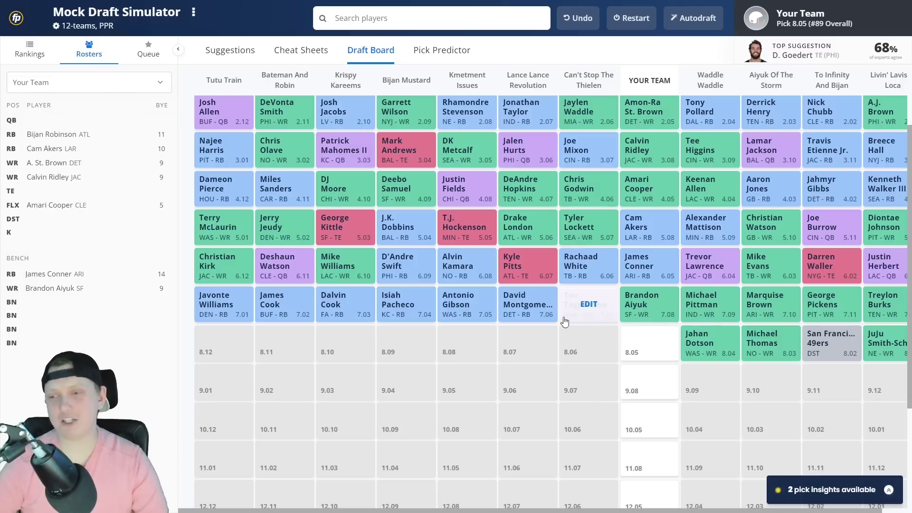
pyautogui.scroll(-2, 388, 289)
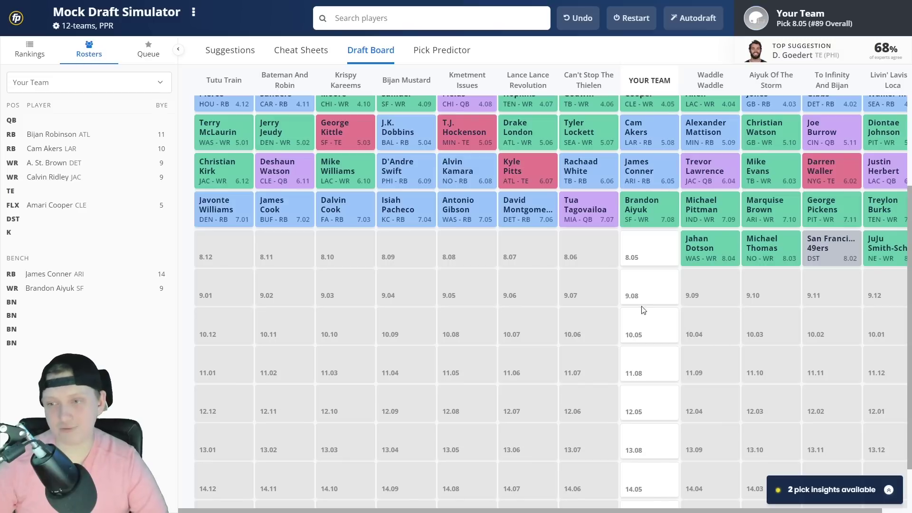
pyautogui.click(300, 52)
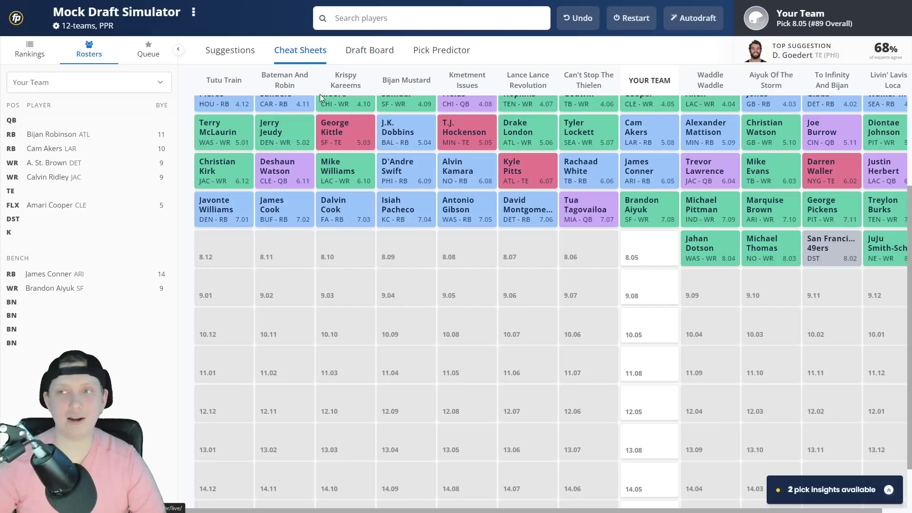
pyautogui.scroll(-2, 466, 221)
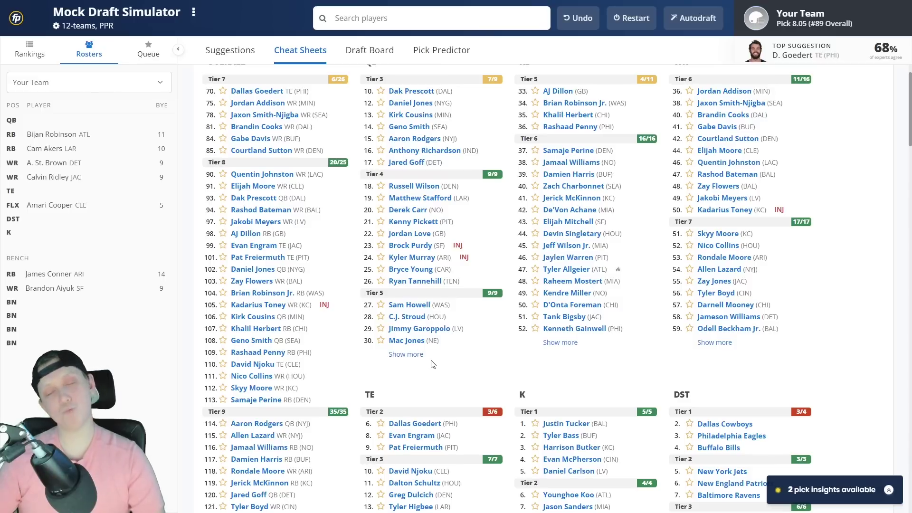
# Step: Examine the draft board by roster and by round, checking positions the other teams still need against the available players for pick 8.05
pyautogui.scroll(1, 369, 306)
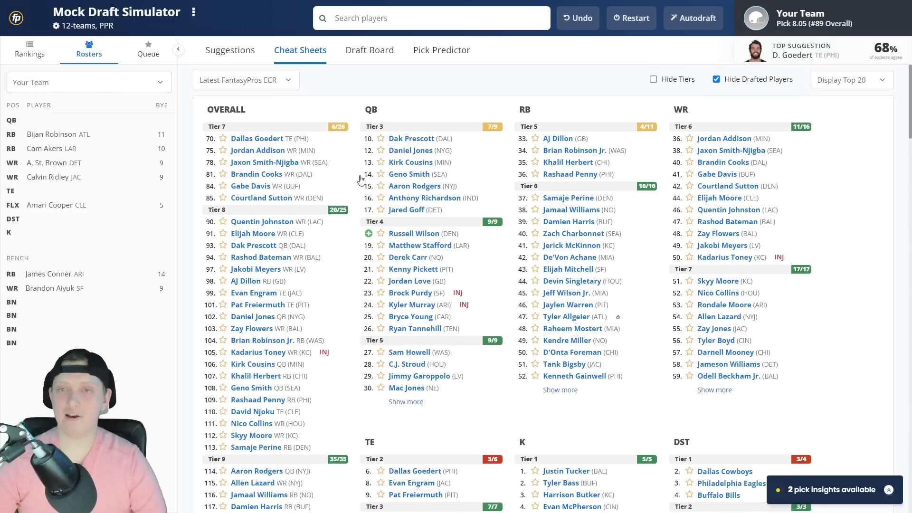
pyautogui.click(358, 51)
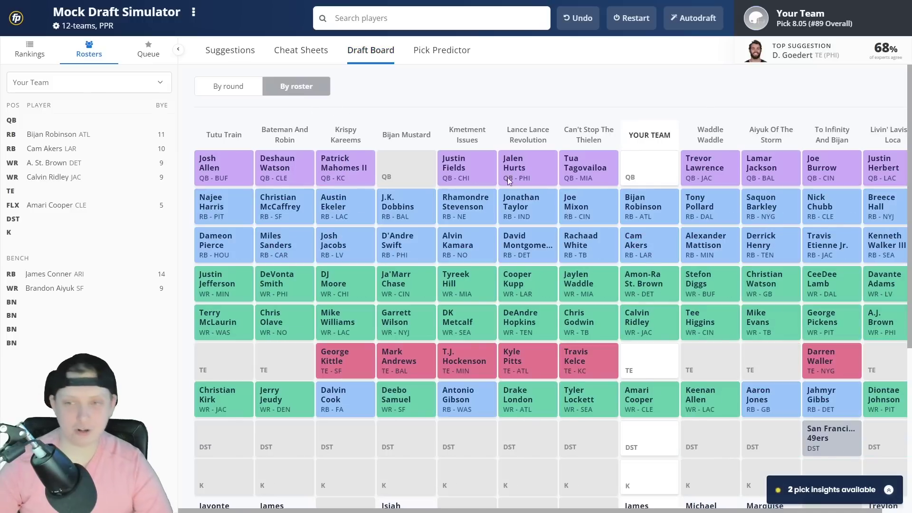
pyautogui.click(293, 55)
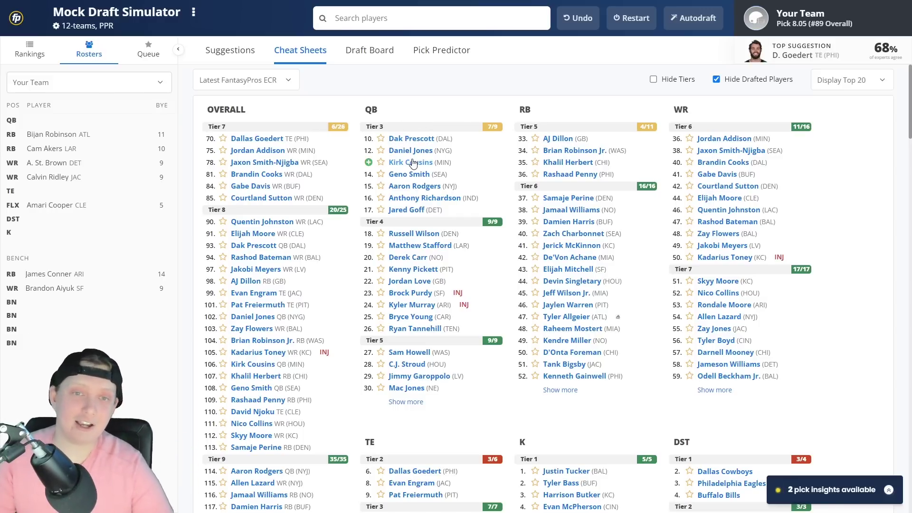
pyautogui.click(369, 60)
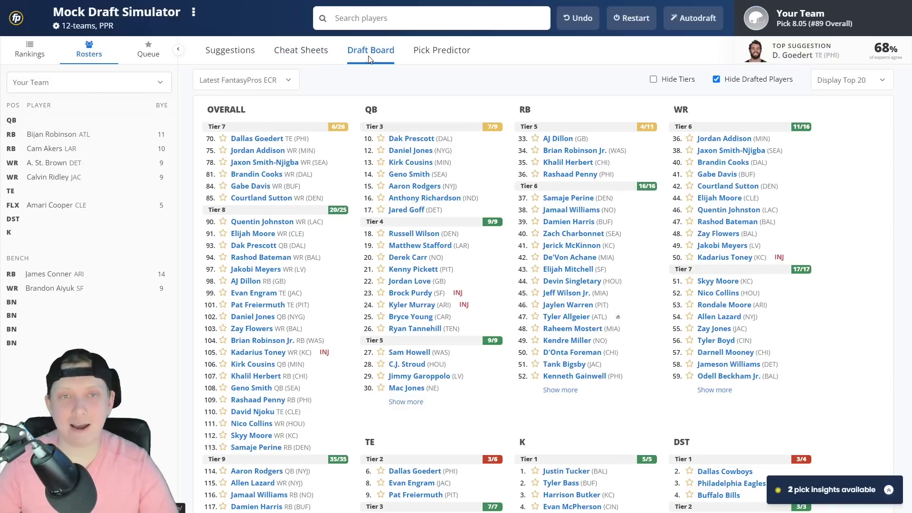
pyautogui.click(320, 49)
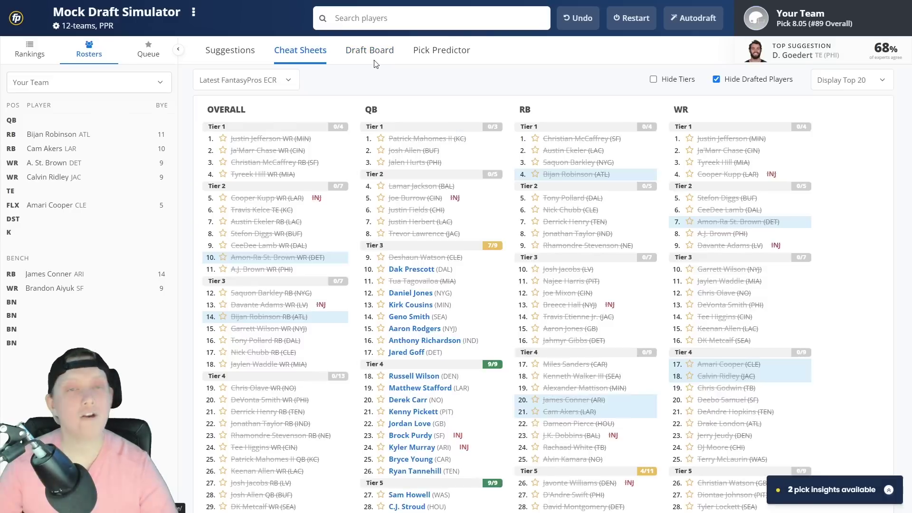
pyautogui.click(377, 55)
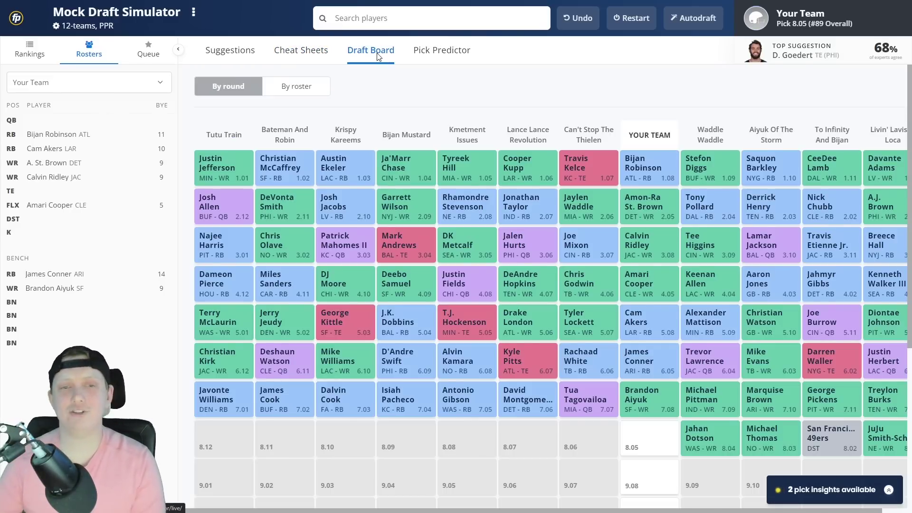
pyautogui.scroll(-2, 499, 202)
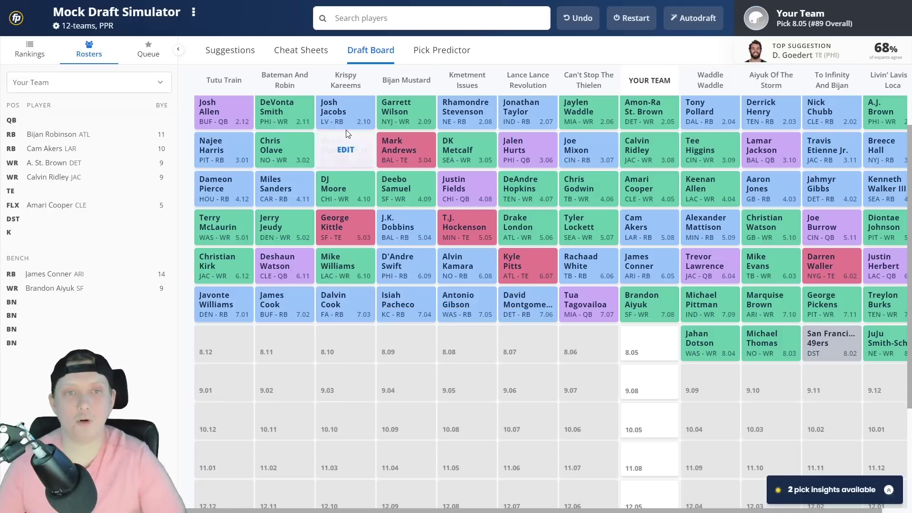
pyautogui.click(298, 49)
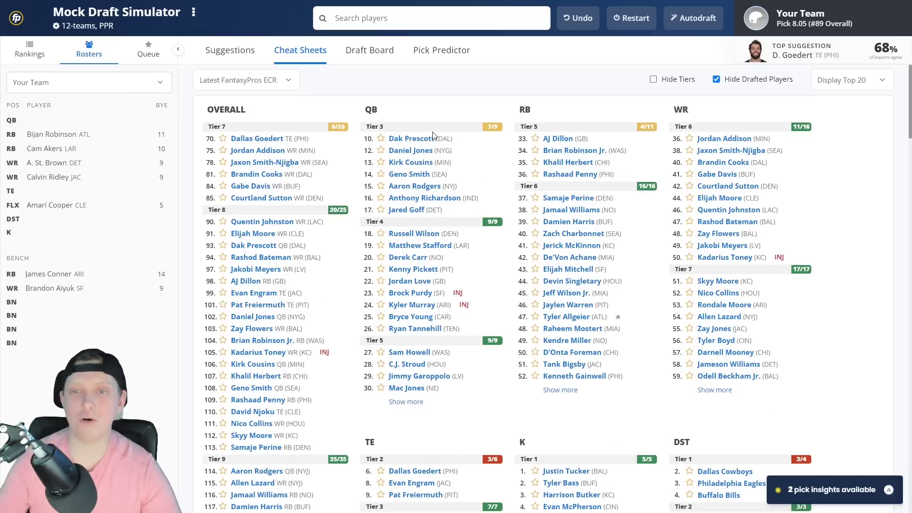
pyautogui.click(563, 162)
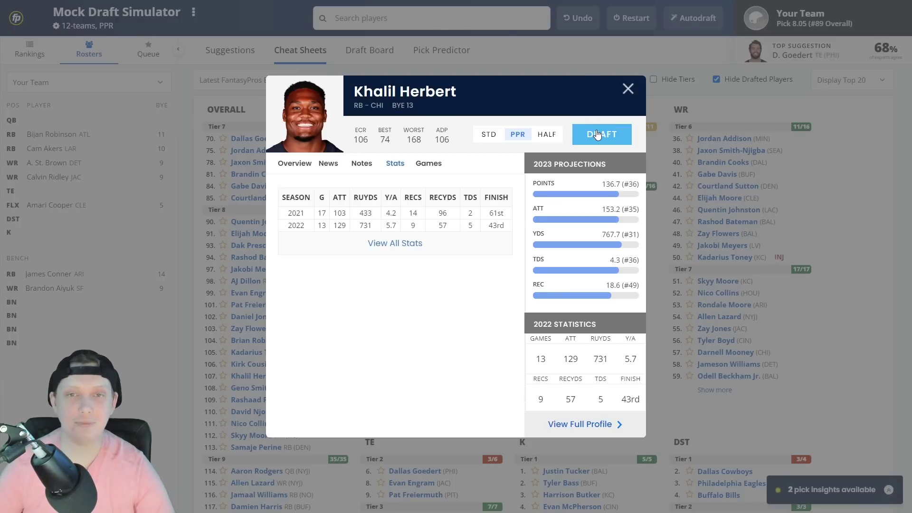
pyautogui.press('Escape')
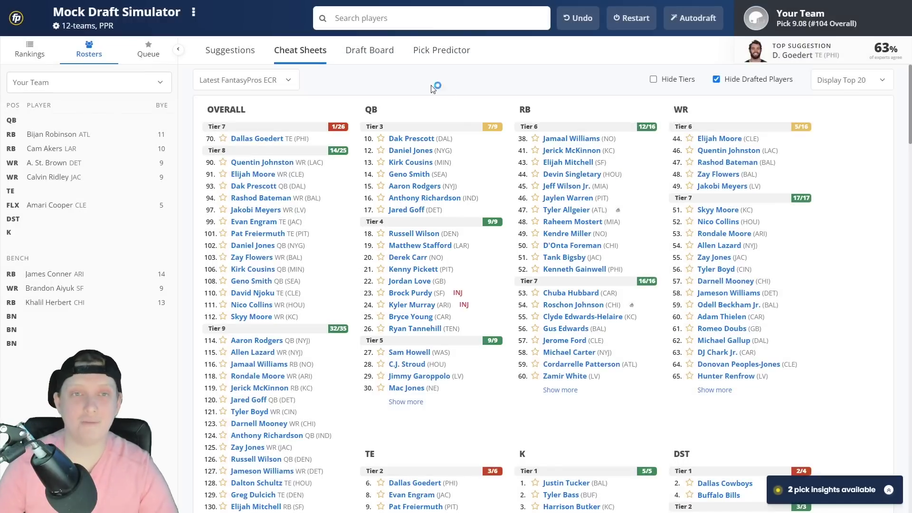
# Step: Examine the eighth- and ninth-round picks on the draft board ahead of pick 9.08
pyautogui.click(370, 50)
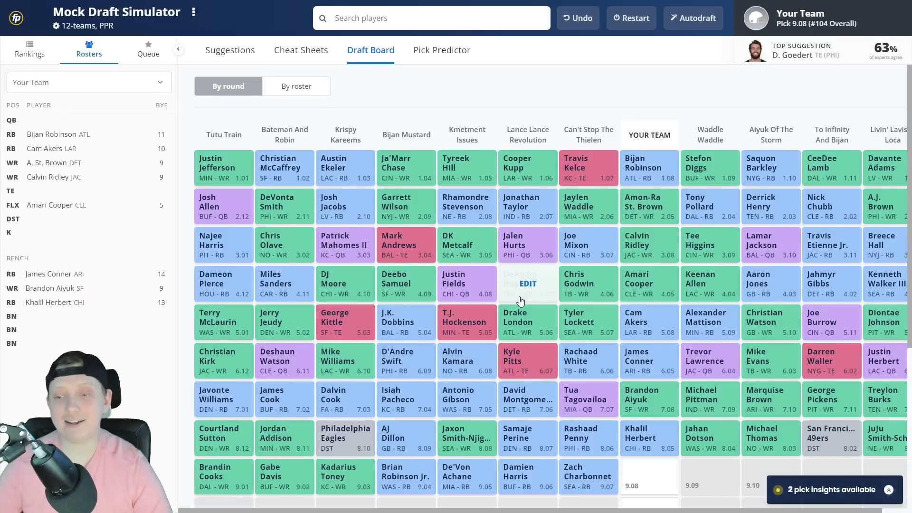
pyautogui.scroll(-2, 527, 284)
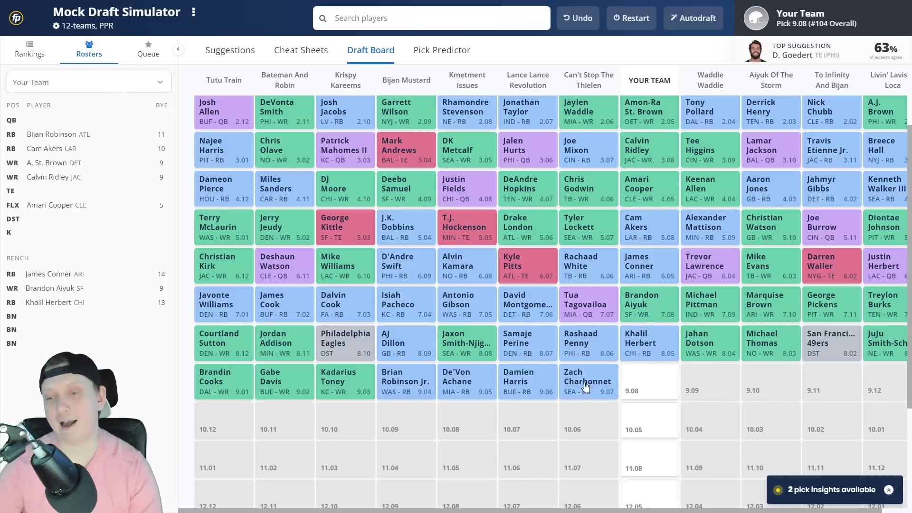
pyautogui.moveTo(584, 385)
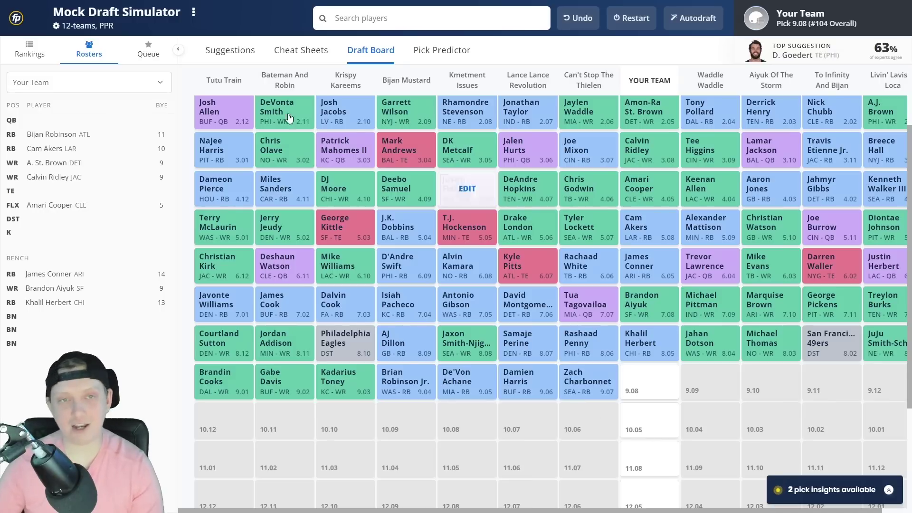
# Step: Read running back Kendre Miller's overview and recent news from the cheat sheets, and close his profile
pyautogui.click(283, 54)
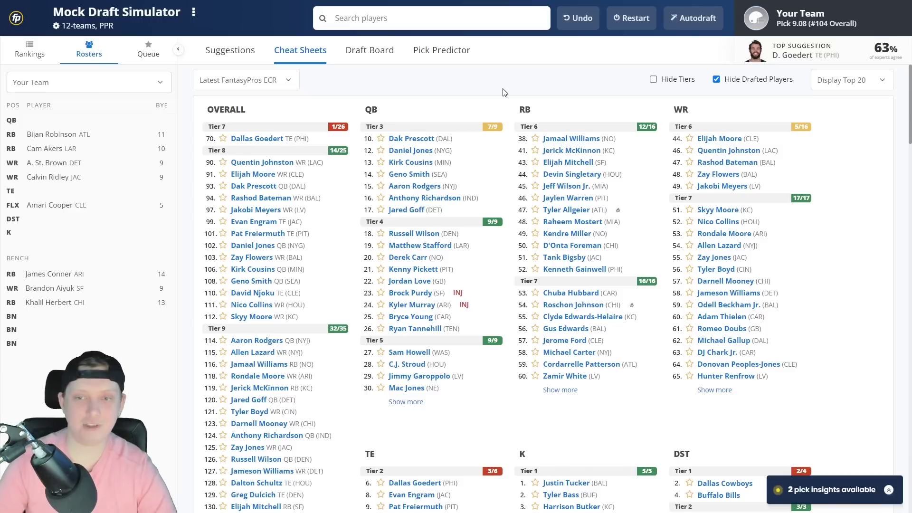
pyautogui.click(560, 234)
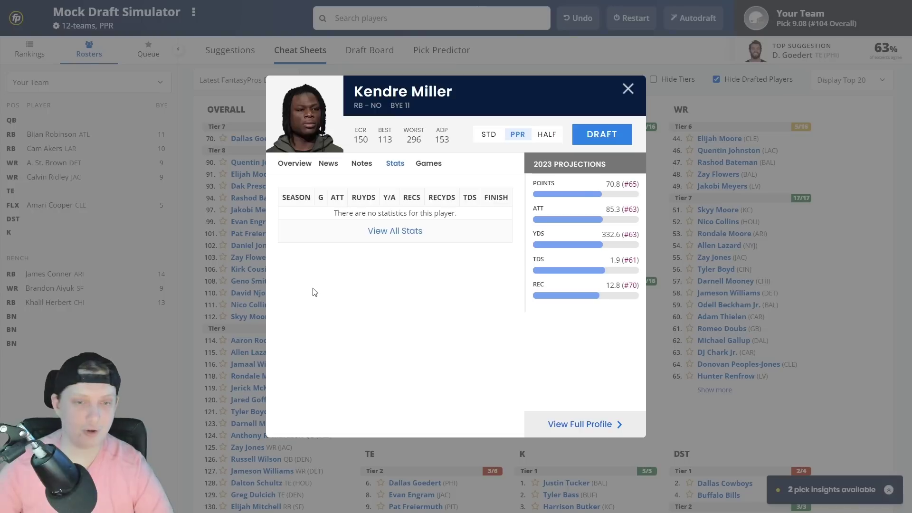
pyautogui.click(303, 164)
pyautogui.scroll(-10, 334, 199)
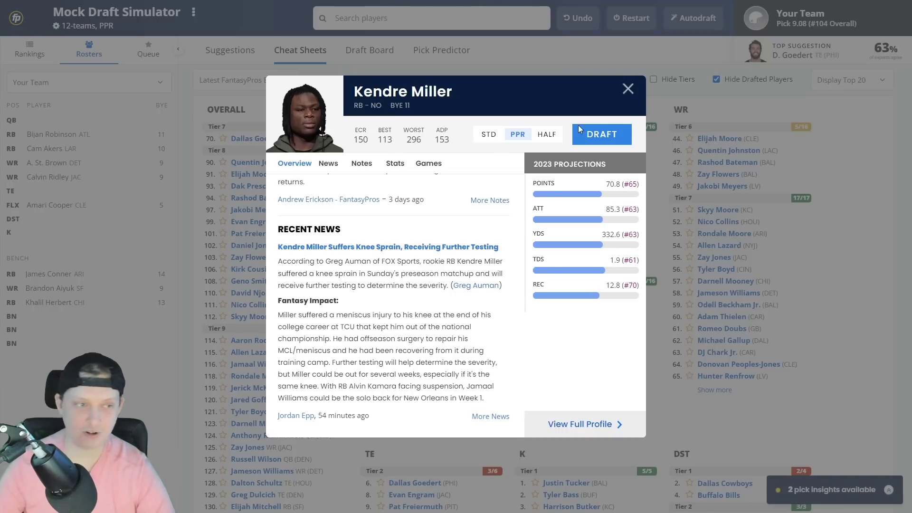
pyautogui.click(626, 91)
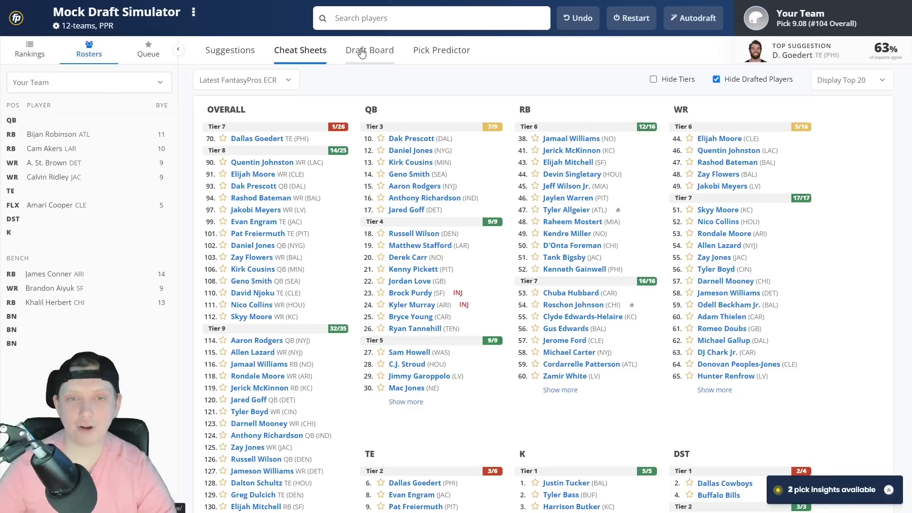
# Step: Review quarterback Daniel Jones's game schedule and season stats, and draft him with pick 9.08
pyautogui.click(399, 152)
pyautogui.click(417, 164)
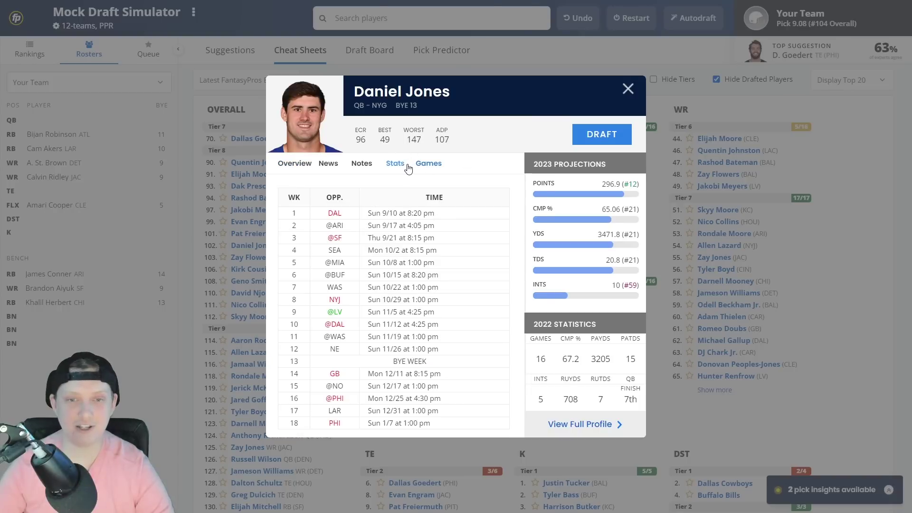
pyautogui.click(406, 164)
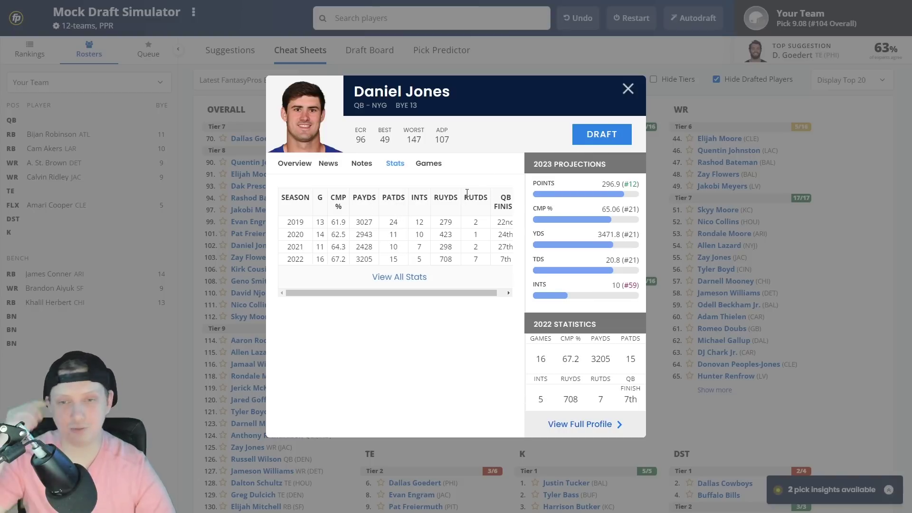
pyautogui.click(599, 127)
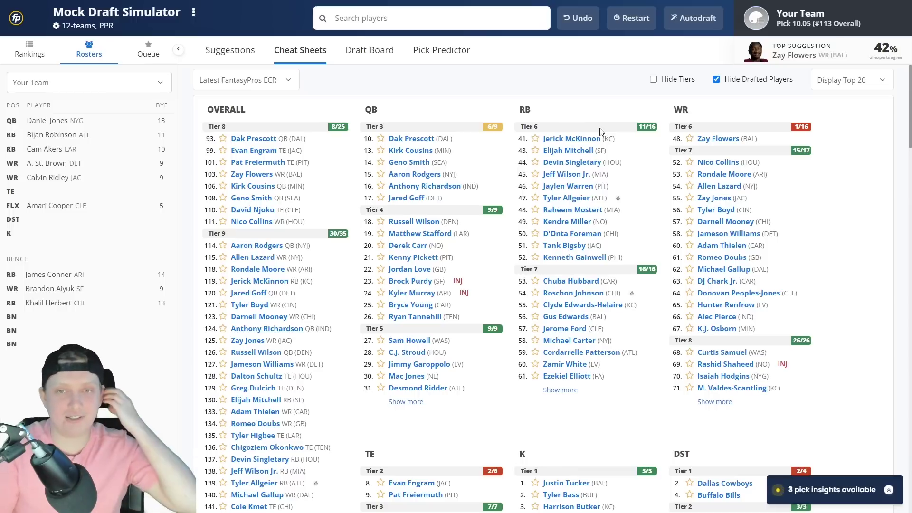
# Step: Examine the ninth- and tenth-round picks on the draft board, including the last team's column, ahead of pick 10.05
pyautogui.click(377, 50)
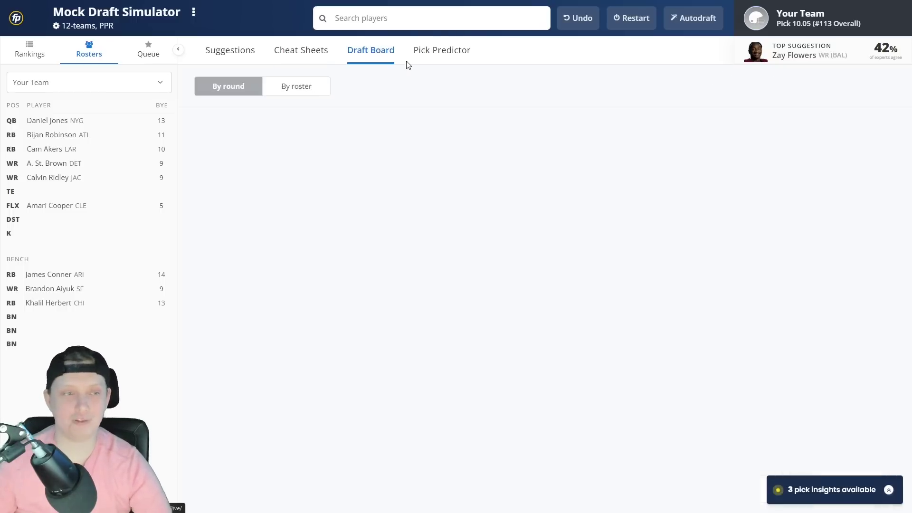
pyautogui.scroll(-5, 604, 220)
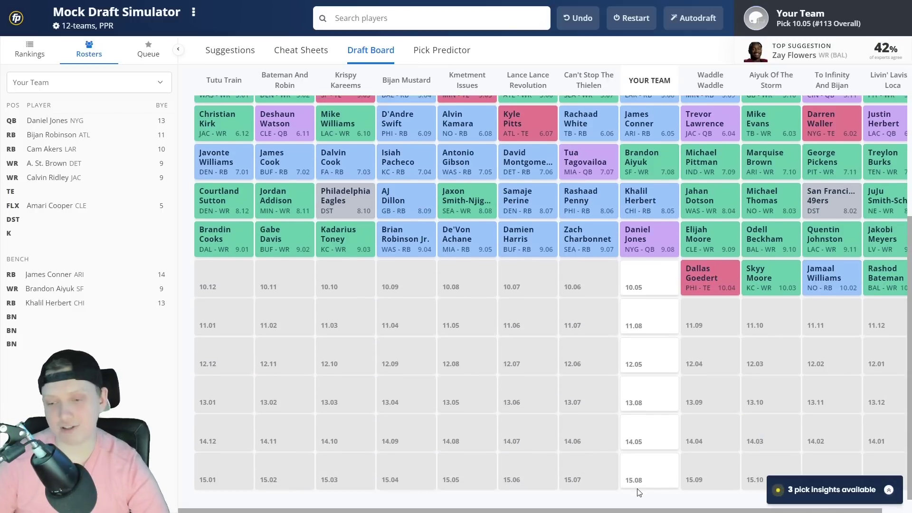
pyautogui.moveTo(631, 510); pyautogui.dragTo(676, 512)
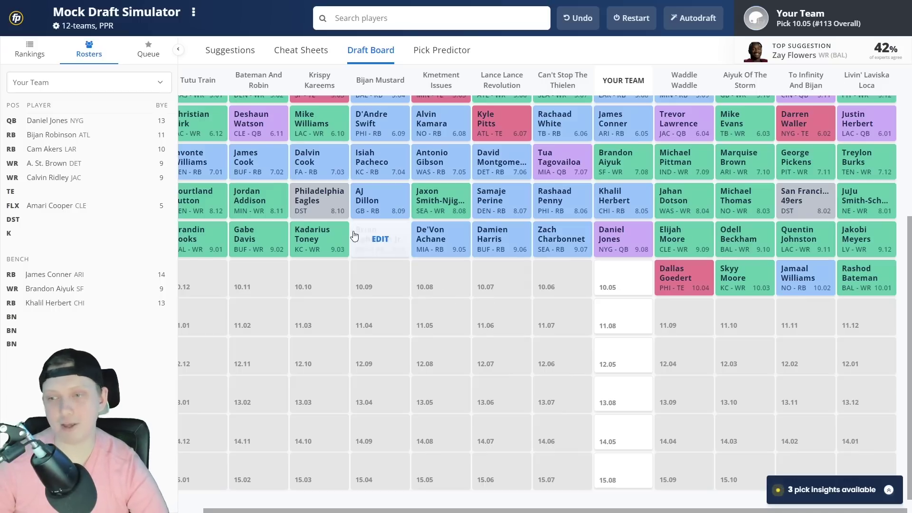
# Step: Find tight end Greg Dulcich in the cheat sheets, read his season stats and recent news, and close his profile
pyautogui.click(296, 56)
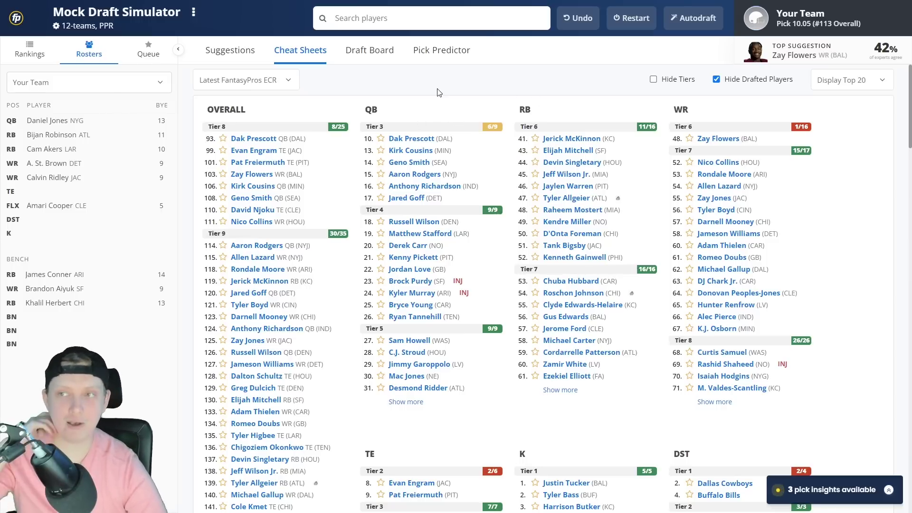
pyautogui.scroll(-5, 427, 142)
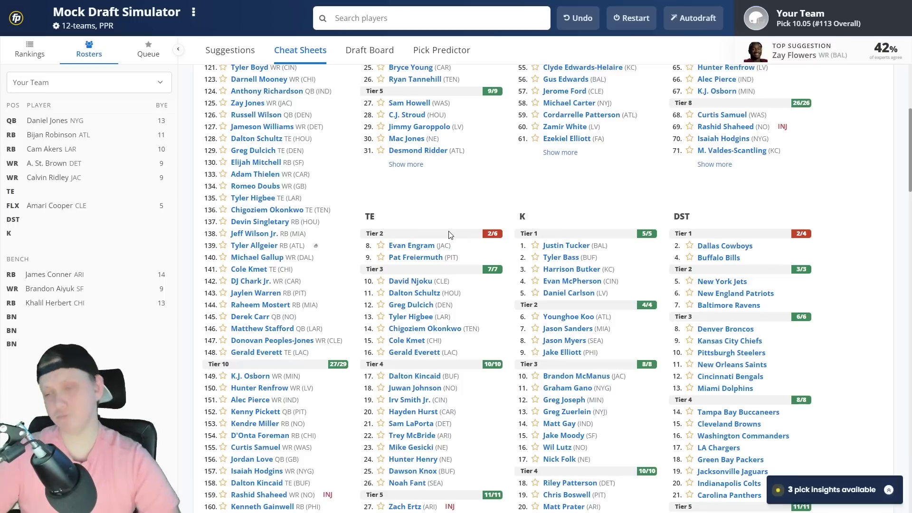
pyautogui.click(409, 305)
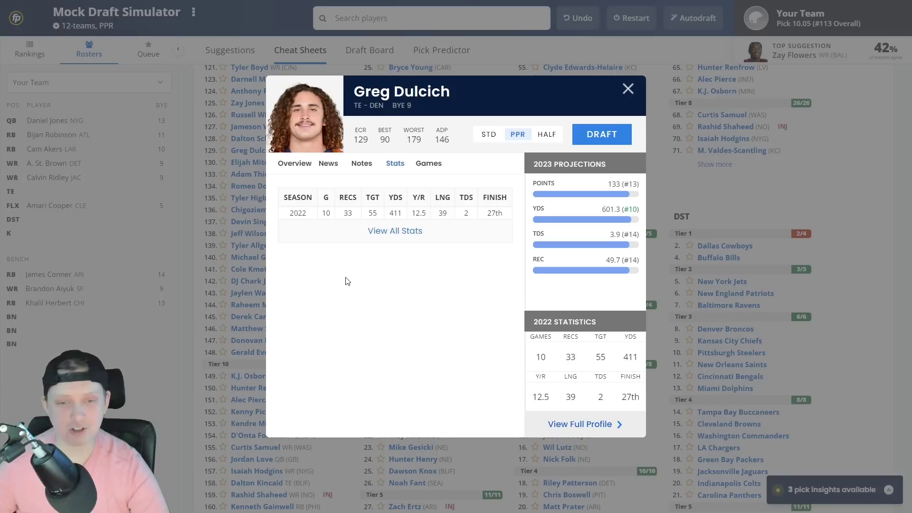
pyautogui.click(304, 162)
pyautogui.scroll(-2, 409, 275)
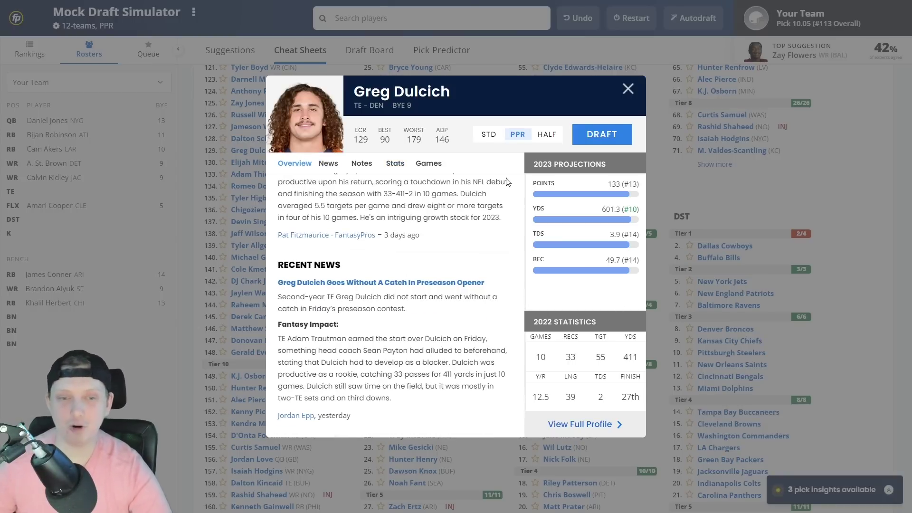
pyautogui.moveTo(316, 338); pyautogui.dragTo(409, 338)
pyautogui.click(409, 338)
pyautogui.click(627, 89)
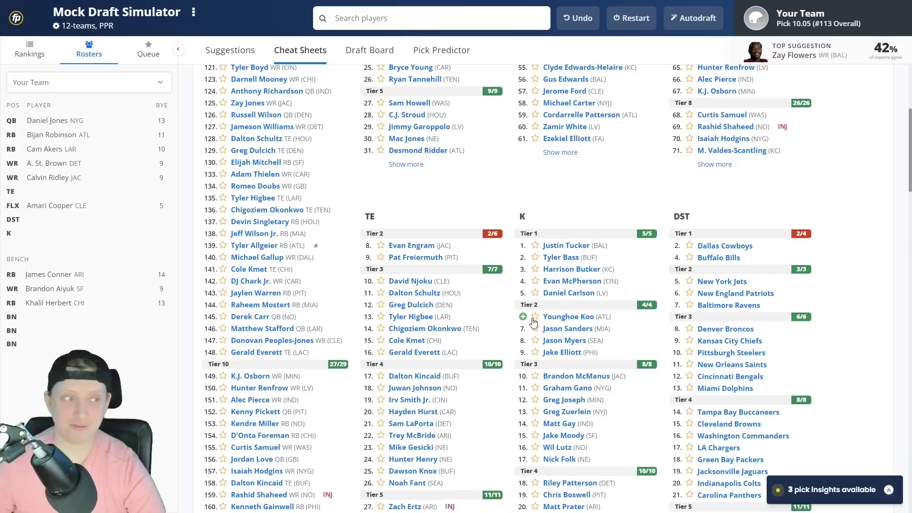
# Step: Scan the available tight ends, running backs and wide receivers in the cheat sheets for pick 10.05
pyautogui.scroll(2, 438, 298)
pyautogui.scroll(-2, 437, 297)
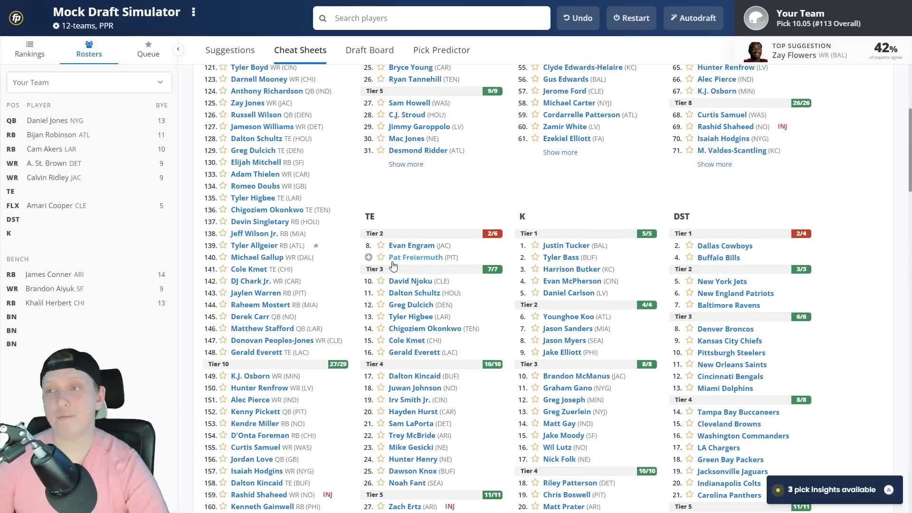
pyautogui.scroll(1, 412, 268)
pyautogui.scroll(4, 412, 268)
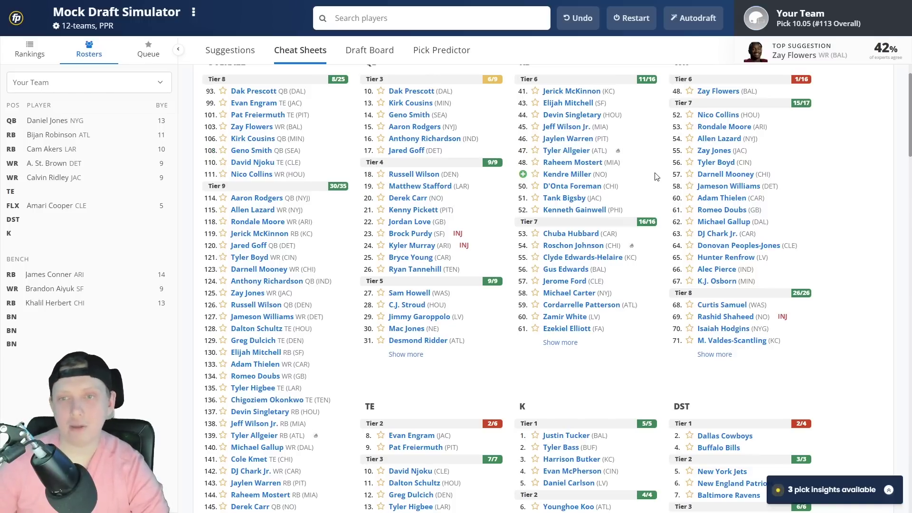
pyautogui.scroll(1, 610, 158)
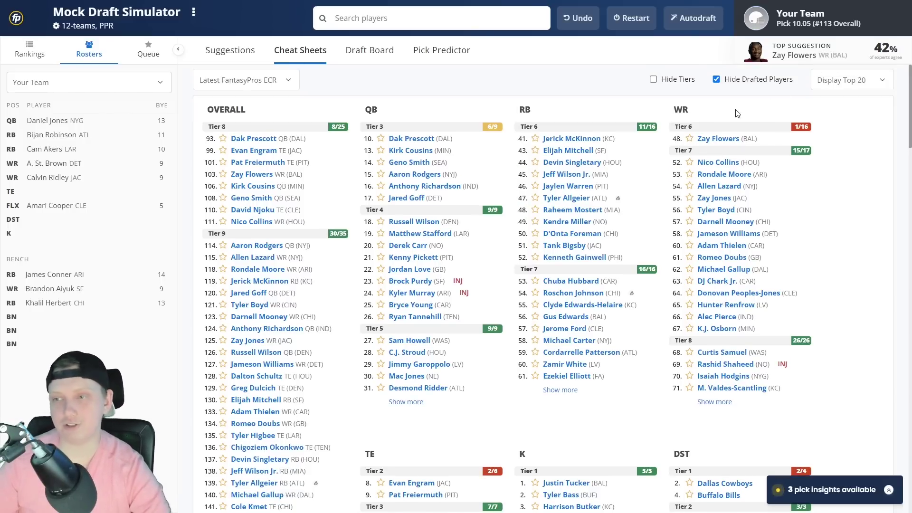
# Step: Read wide receiver Zay Flowers's expert note and recent news, and draft him with pick 10.05
pyautogui.click(720, 139)
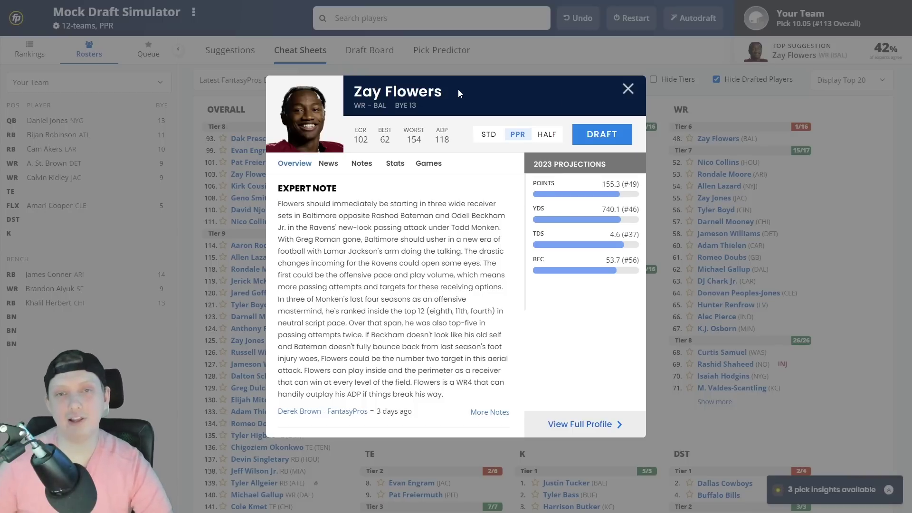
pyautogui.scroll(-3, 400, 207)
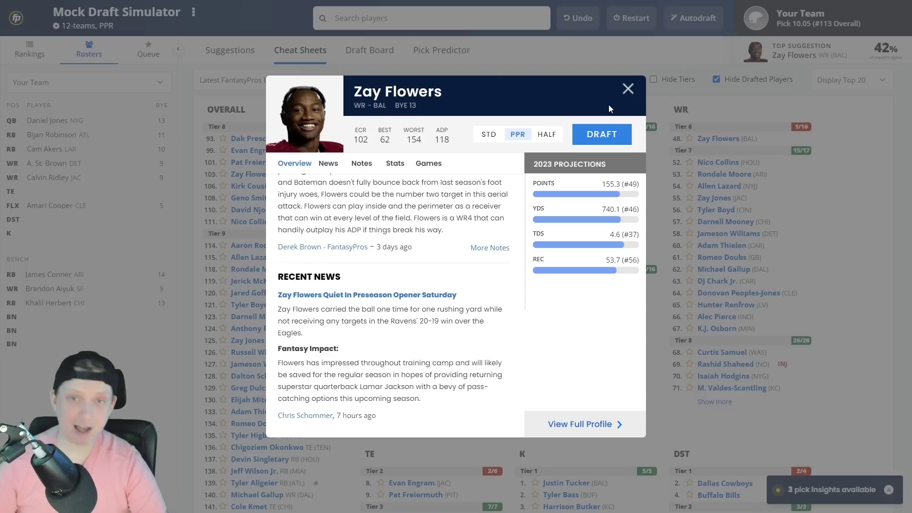
pyautogui.click(581, 133)
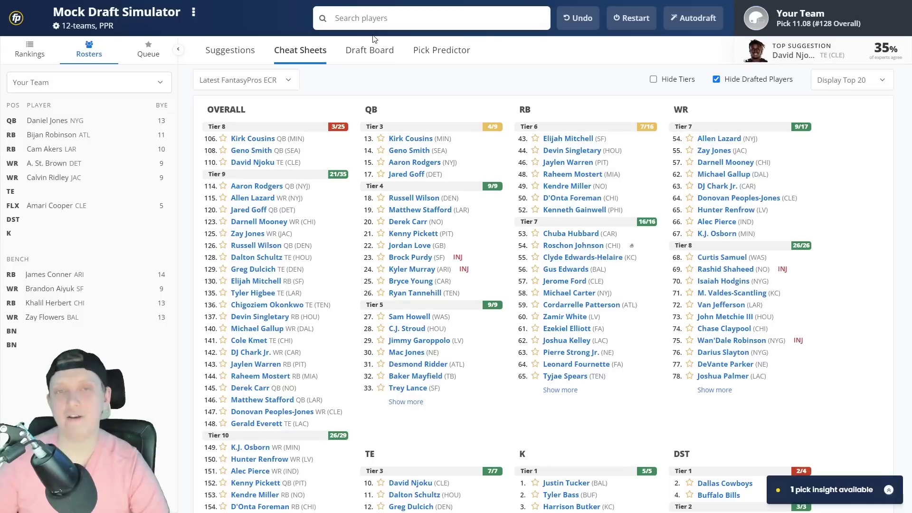
# Step: Examine the tenth- and eleventh-round picks on the draft board ahead of pick 11.08
pyautogui.click(370, 50)
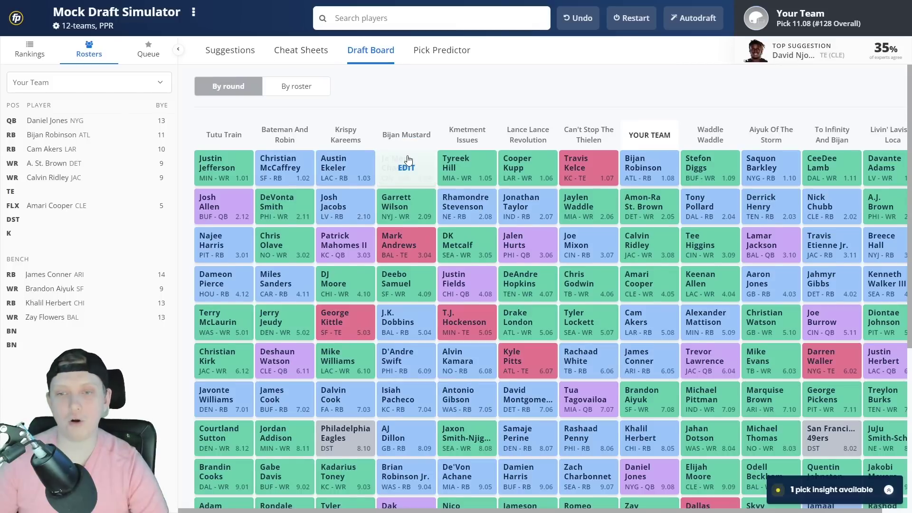
pyautogui.scroll(-3, 468, 255)
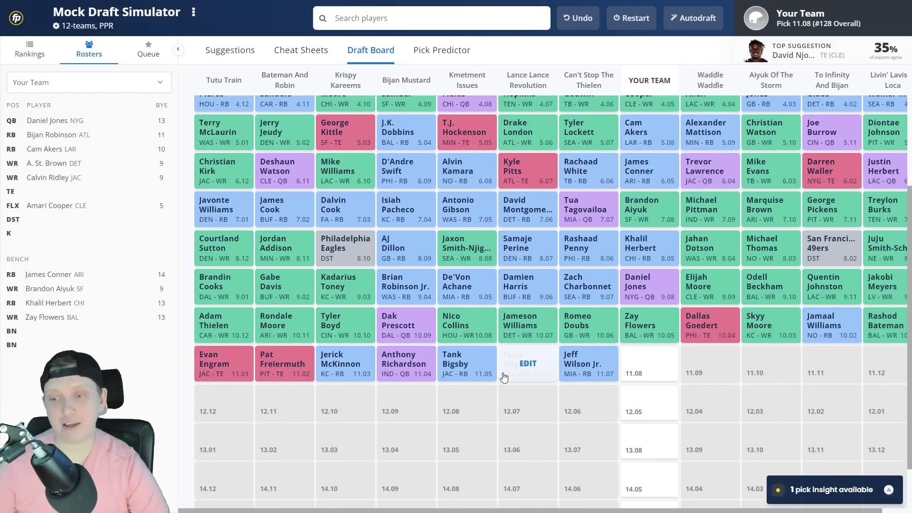
pyautogui.scroll(-1, 495, 394)
pyautogui.scroll(-1, 496, 393)
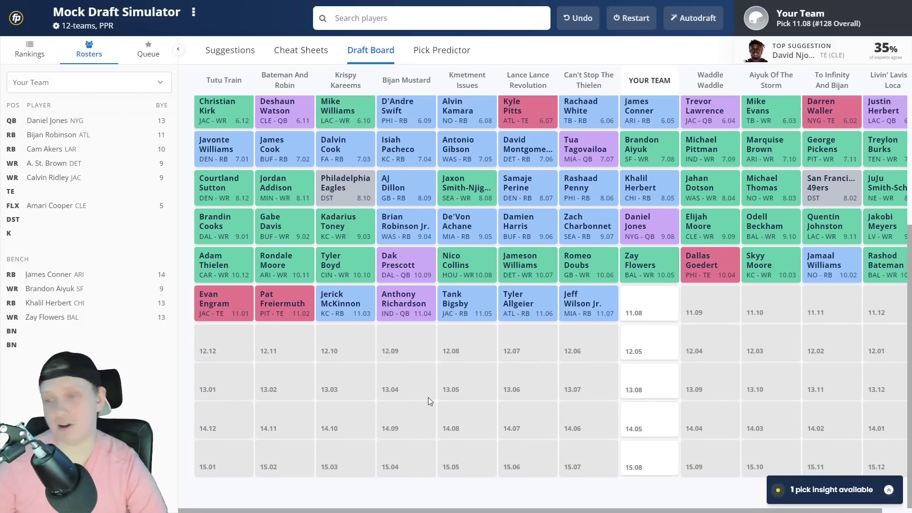
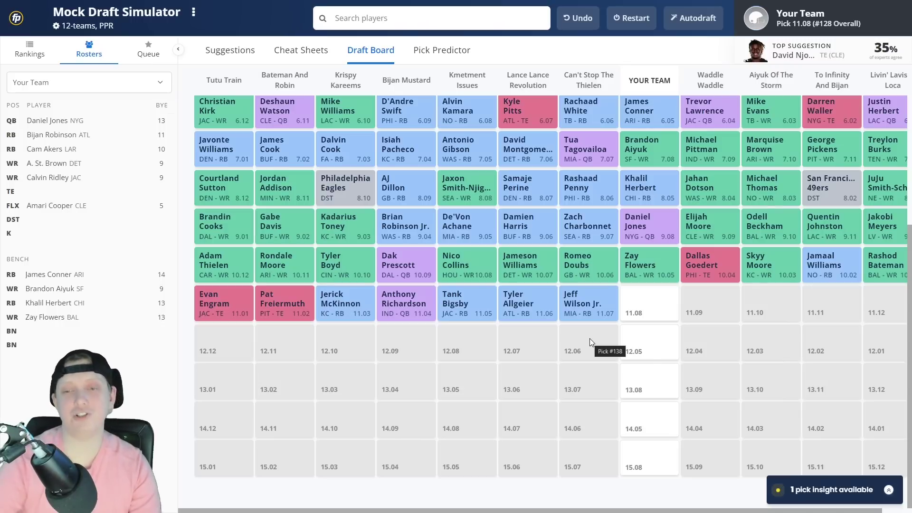
pyautogui.moveTo(368, 303)
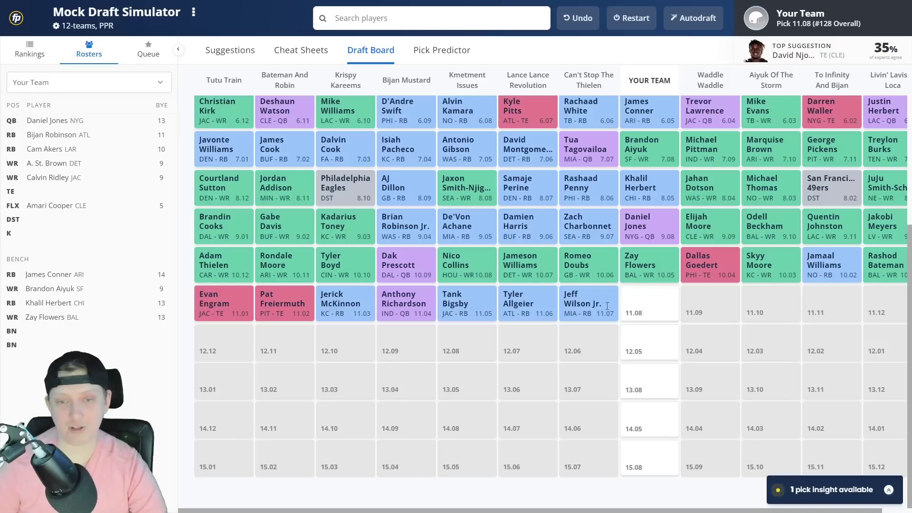
# Step: Find running back Elijah Mitchell in the cheat sheets, read his expert note and recent news, and close his profile
pyautogui.click(309, 56)
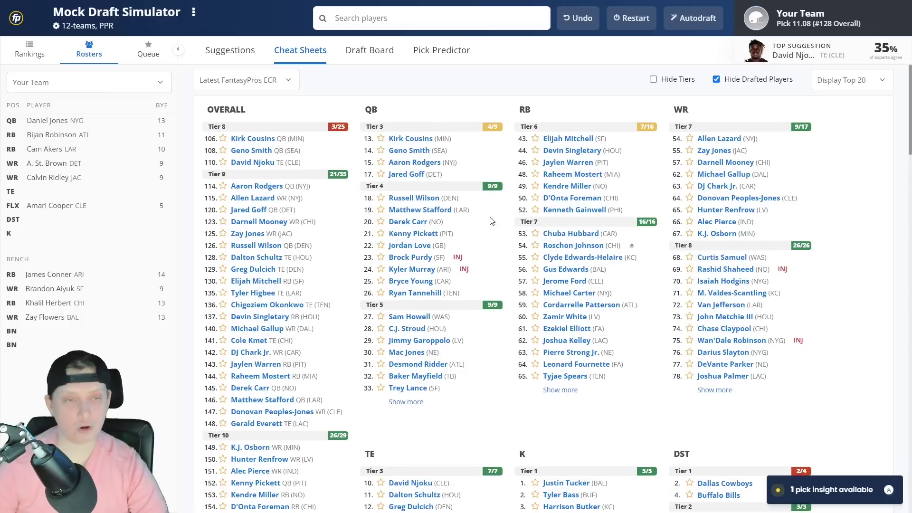
pyautogui.scroll(-1, 480, 285)
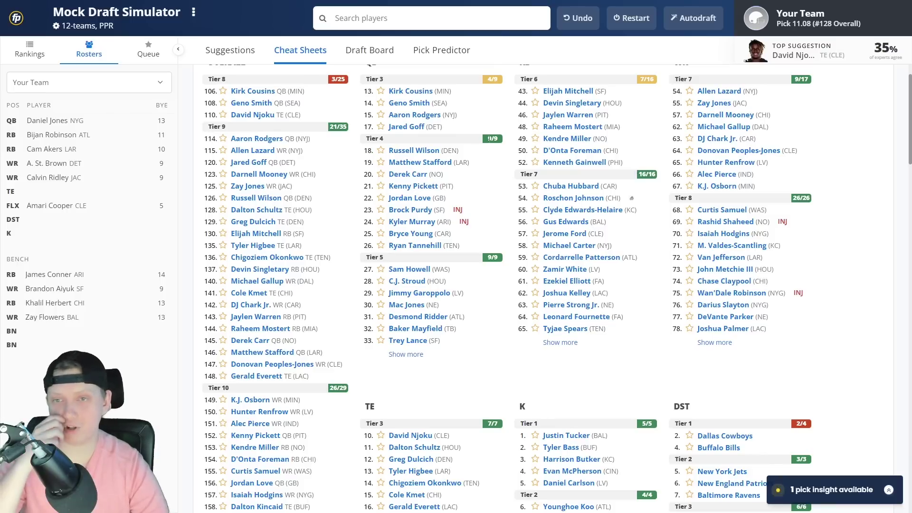
pyautogui.click(580, 92)
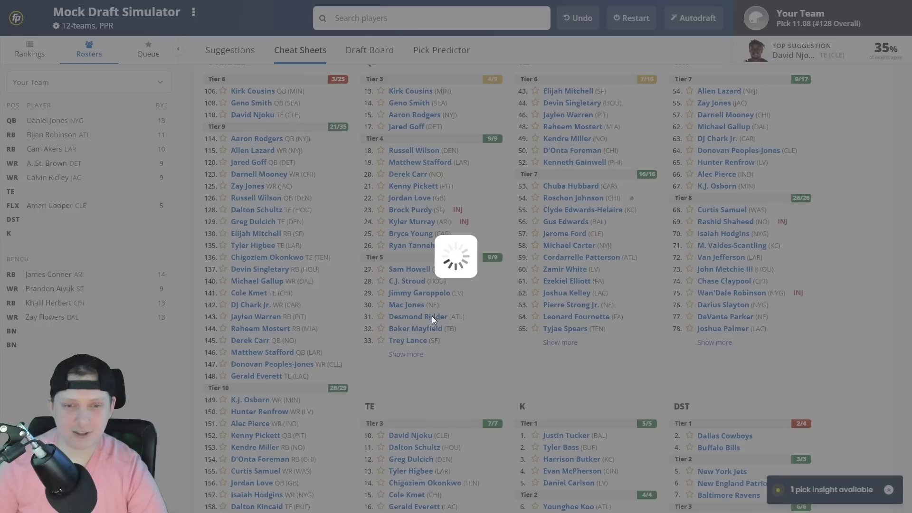
pyautogui.scroll(-3, 437, 326)
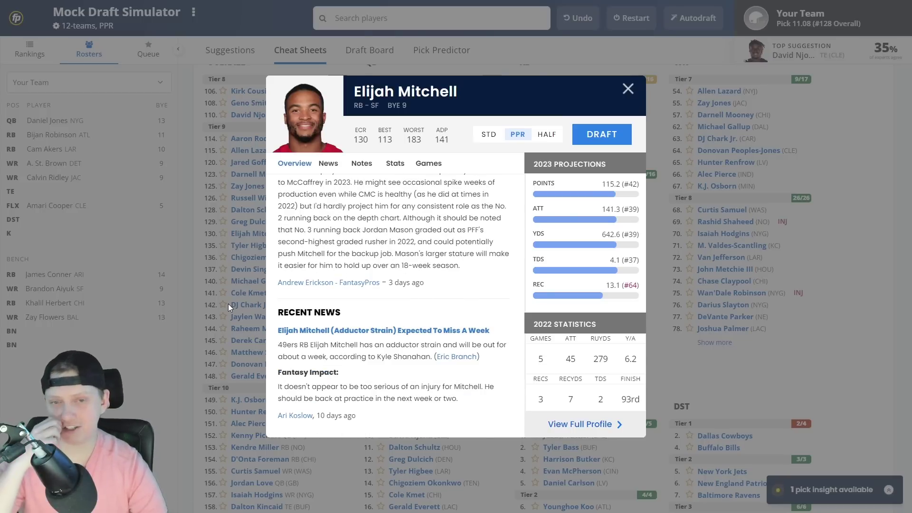
pyautogui.scroll(3, 230, 303)
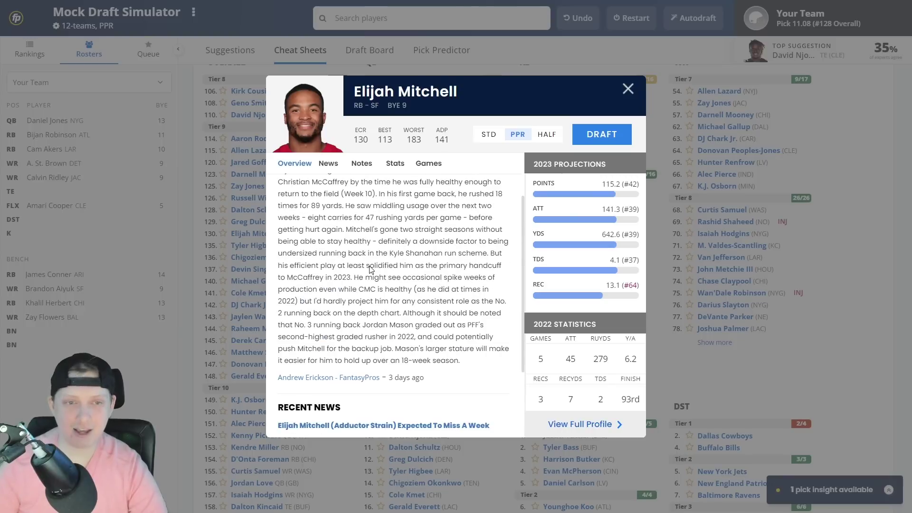
pyautogui.click(196, 259)
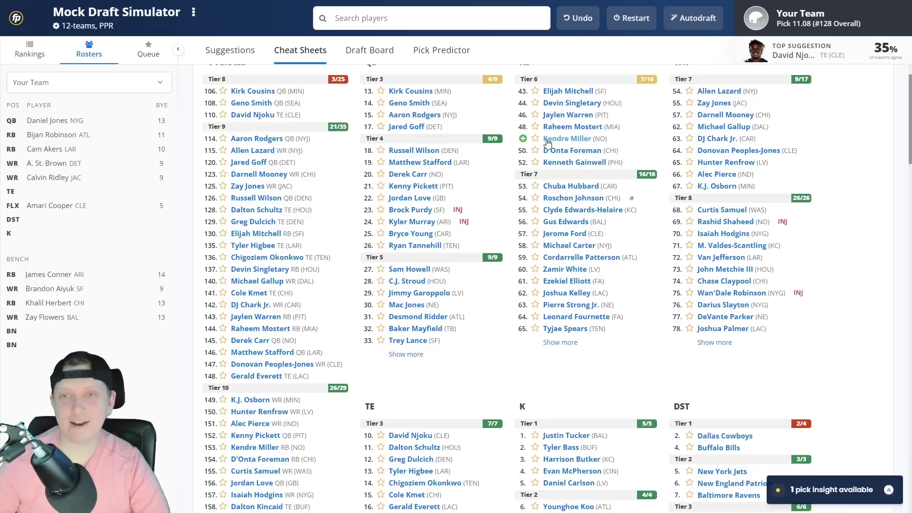
# Step: Find tight end David Njoku in the cheat sheets, check his profile, and draft him with pick 11.08
pyautogui.click(369, 50)
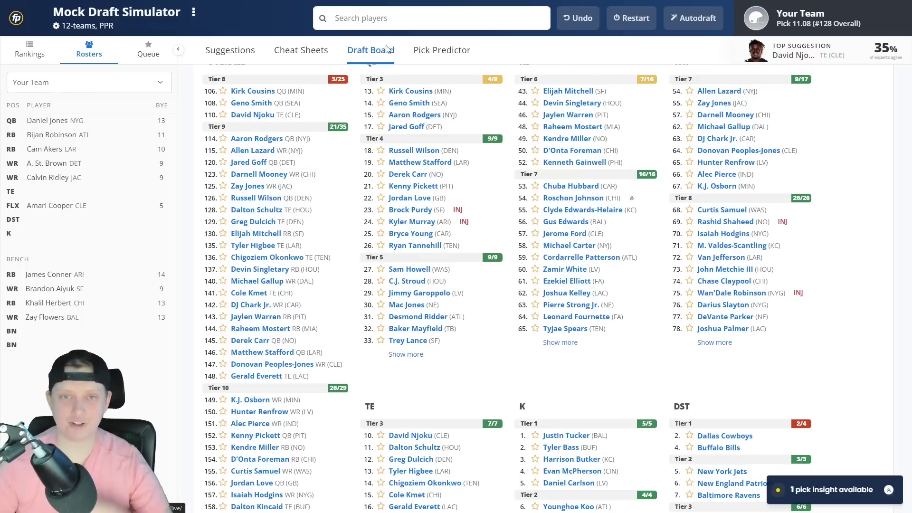
pyautogui.click(289, 53)
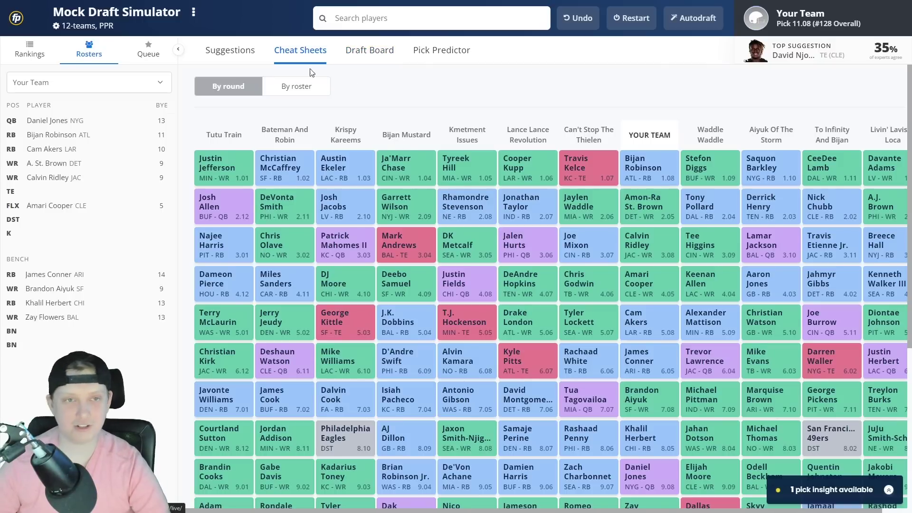
pyautogui.scroll(-5, 411, 281)
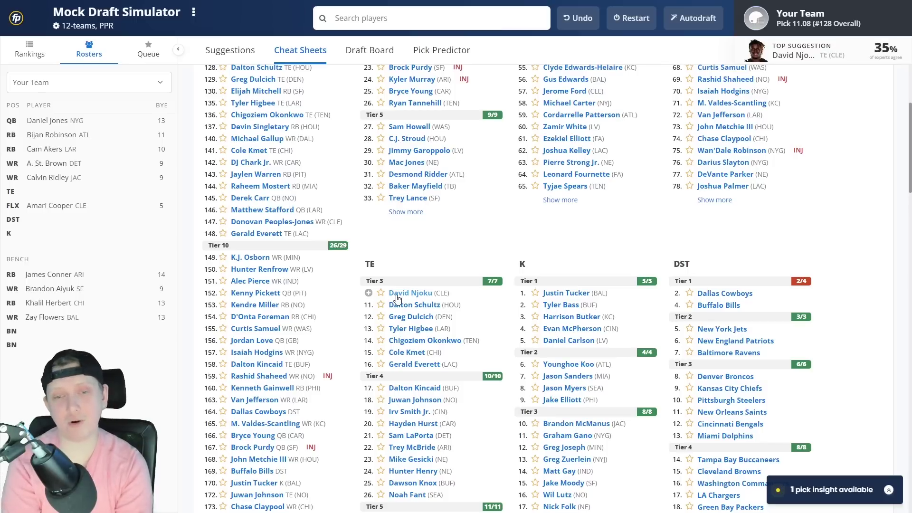
pyautogui.click(397, 296)
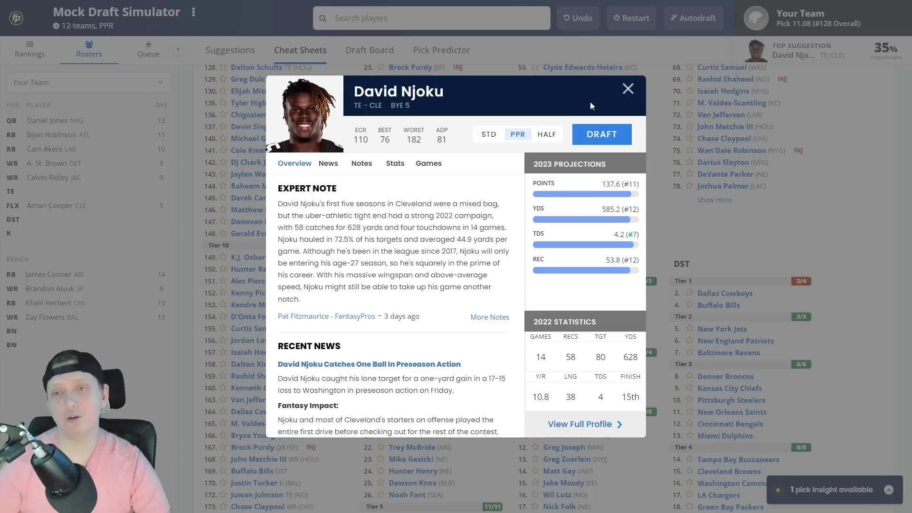
pyautogui.press('Escape')
pyautogui.click(492, 293)
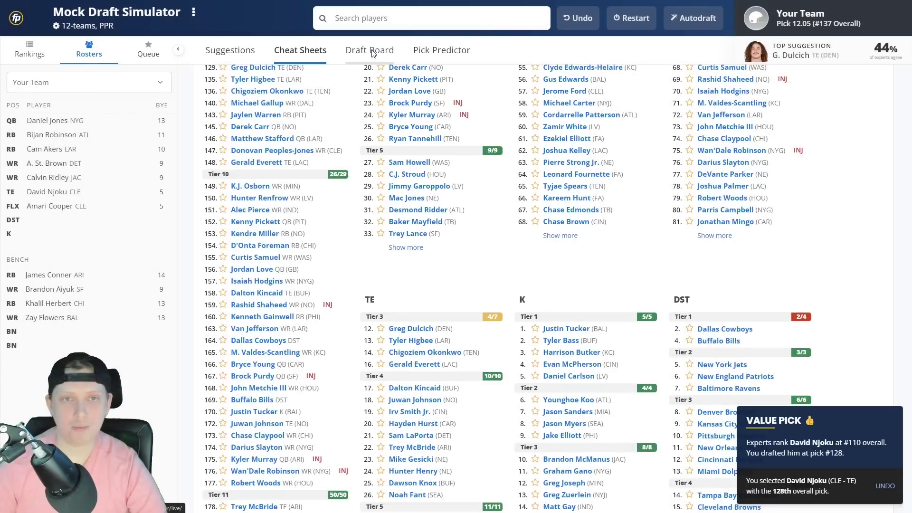
# Step: Check the latest eleventh- and twelfth-round picks on the draft board and return to the cheat sheets for pick 12.05
pyautogui.click(372, 52)
pyautogui.scroll(-2, 416, 268)
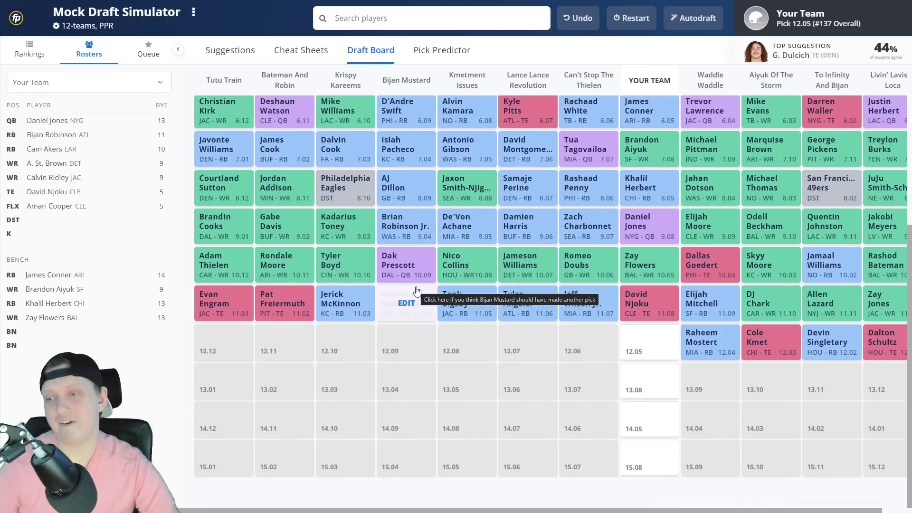
pyautogui.click(288, 51)
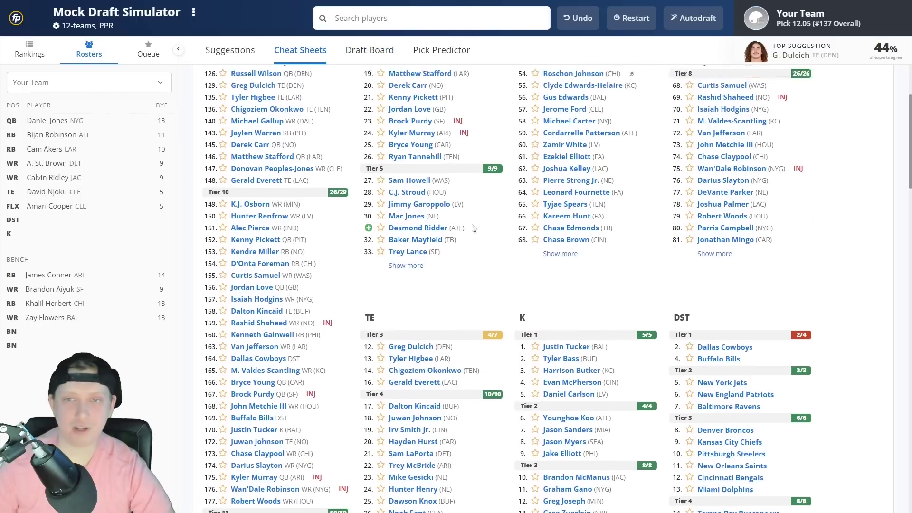
# Step: Read running back Kenneth Gainwell's expert note and recent news, and close his profile
pyautogui.scroll(3, 473, 228)
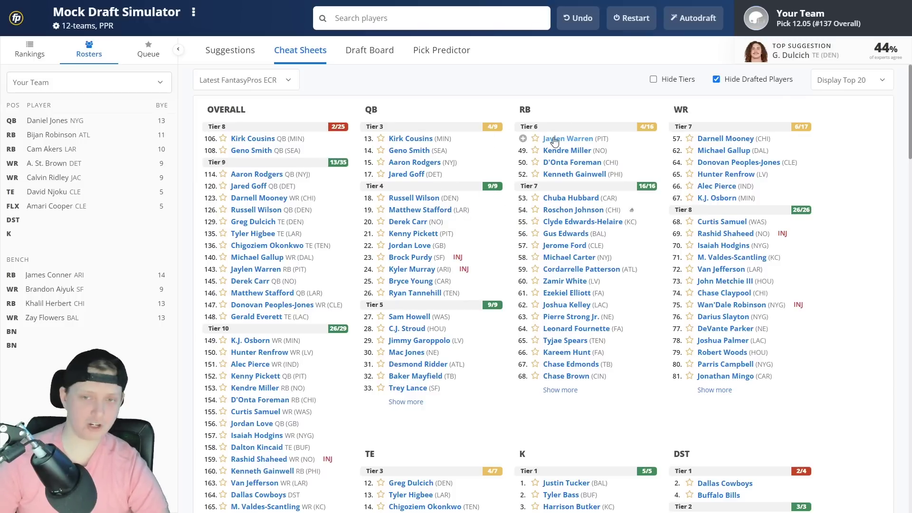
pyautogui.click(572, 174)
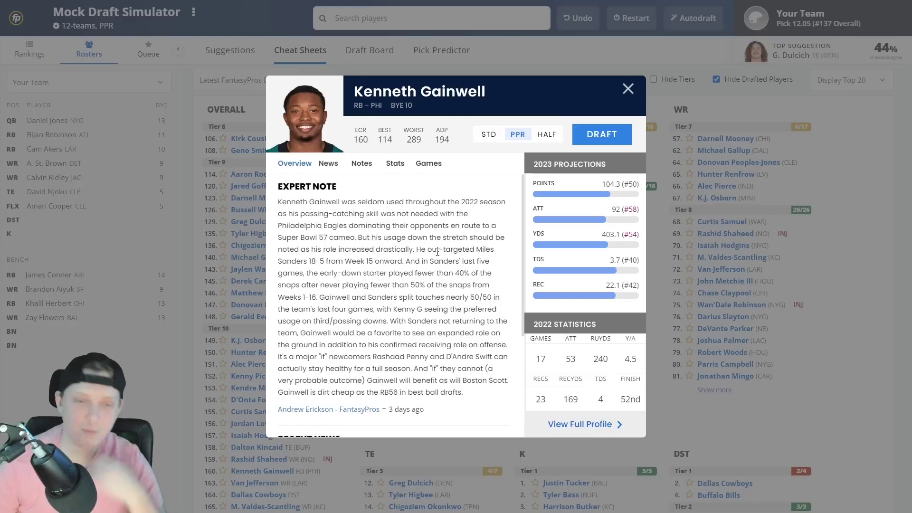
pyautogui.scroll(-3, 438, 251)
pyautogui.scroll(-1, 437, 251)
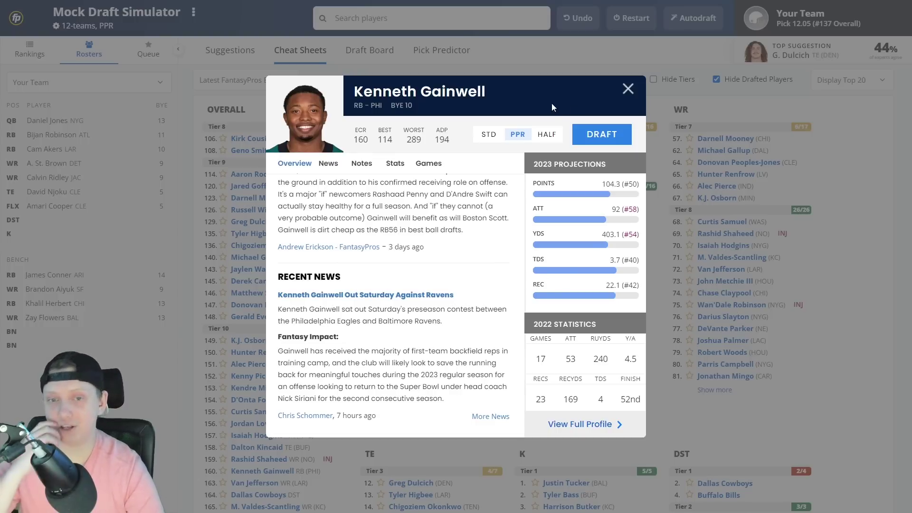
pyautogui.click(629, 86)
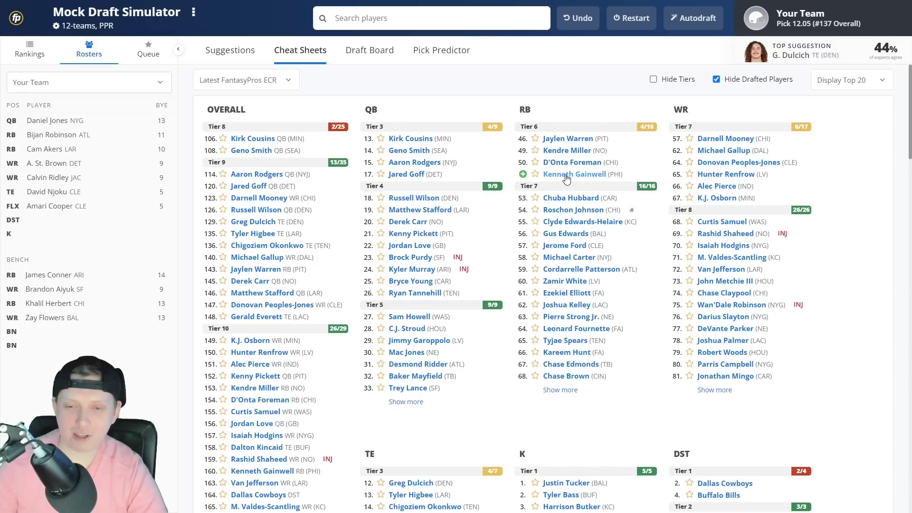
pyautogui.click(568, 330)
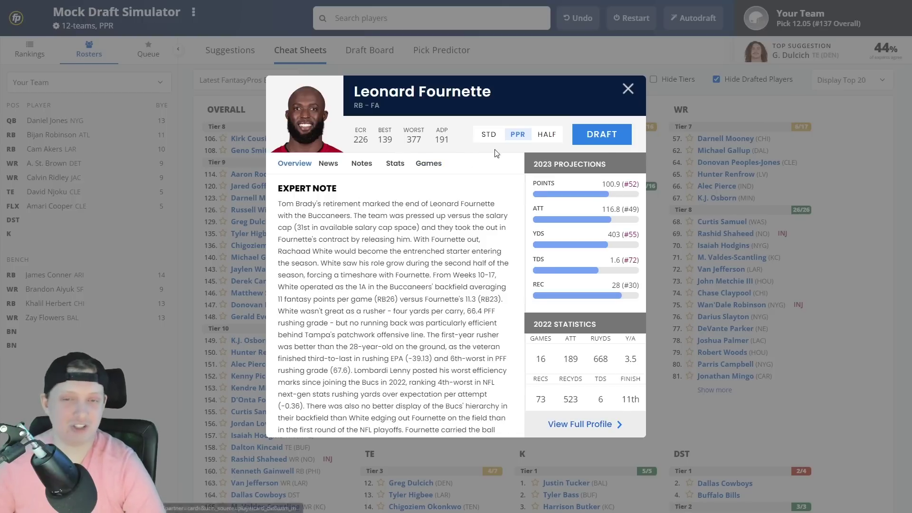
pyautogui.click(602, 134)
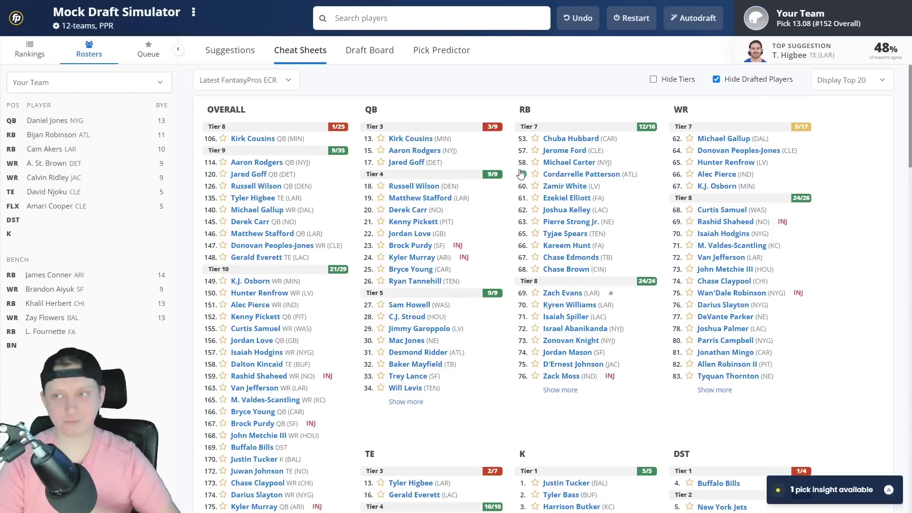
# Step: Scan the remaining players in the cheat sheets and examine the twelfth- and thirteenth-round picks on the draft board before pick 13.08
pyautogui.scroll(-2, 531, 140)
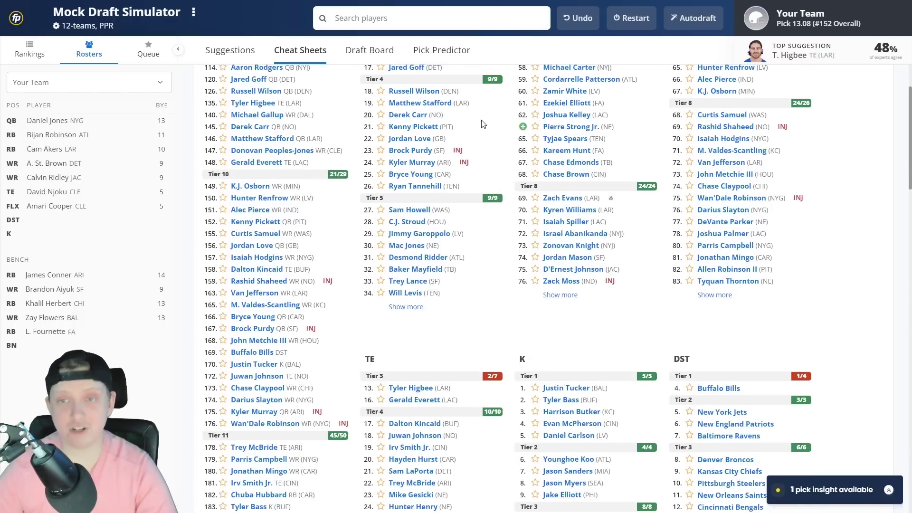
pyautogui.scroll(3, 481, 122)
pyautogui.click(351, 53)
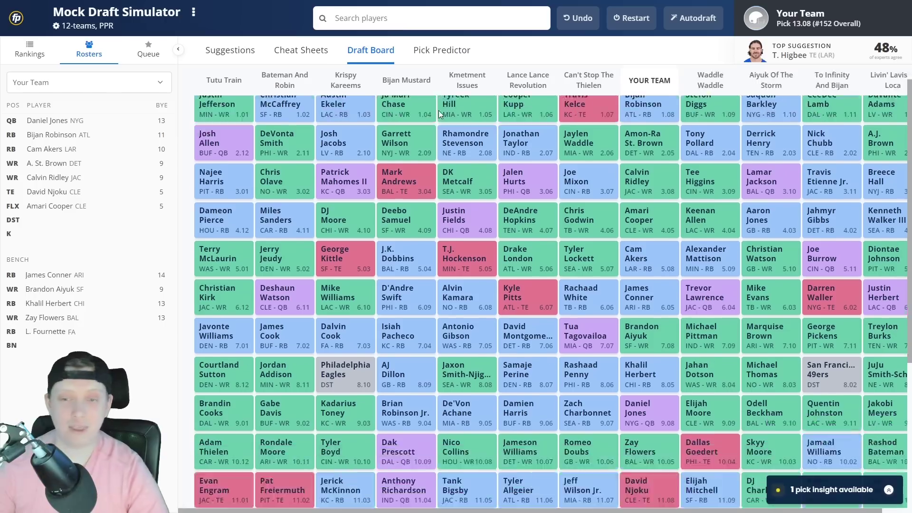
pyautogui.scroll(-4, 438, 110)
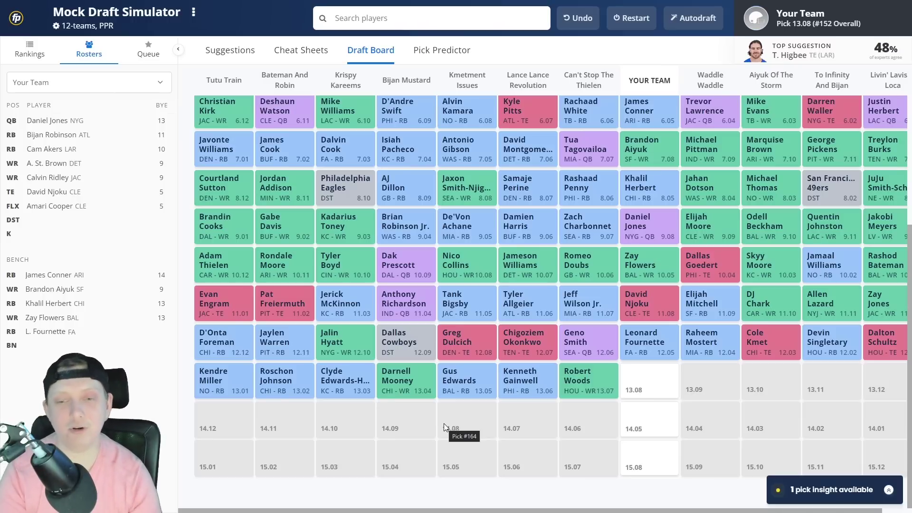
# Step: Find tight end Tyler Higbee in the cheat sheets, review his profile, and draft him with pick 13.08
pyautogui.click(292, 52)
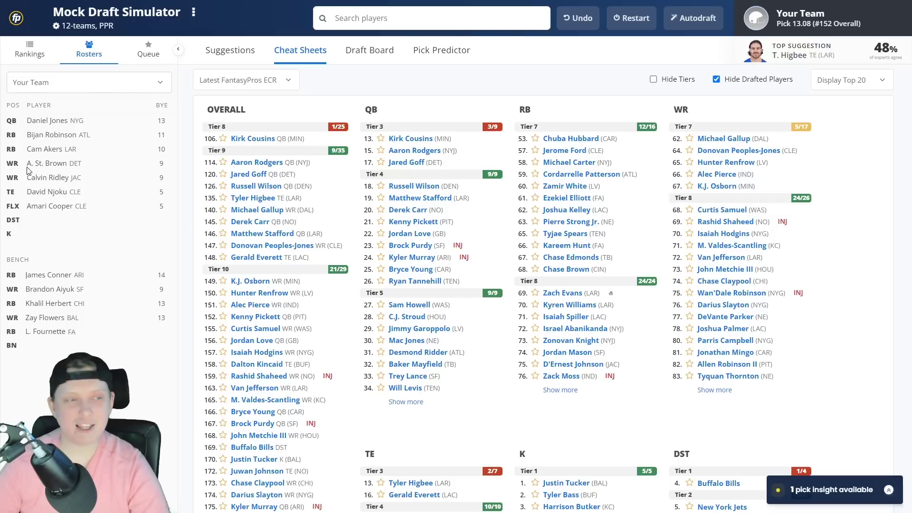
pyautogui.scroll(-3, 418, 237)
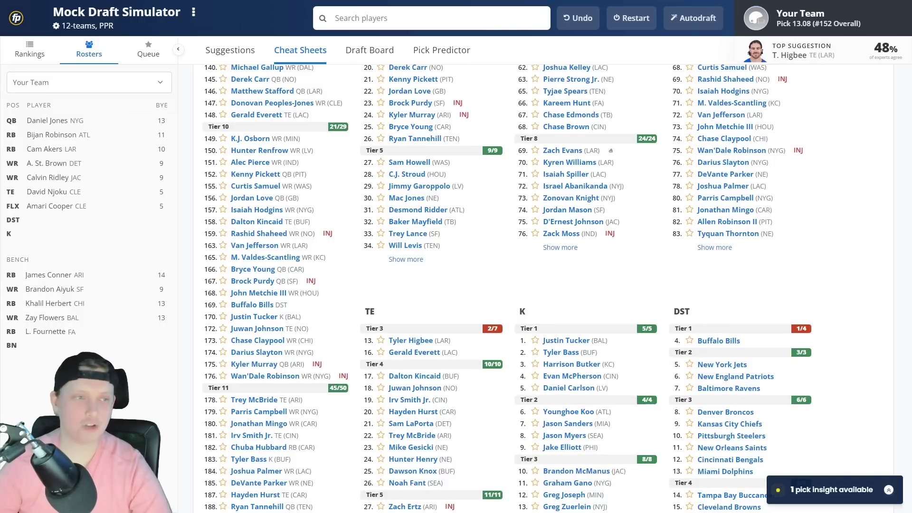
pyautogui.click(410, 340)
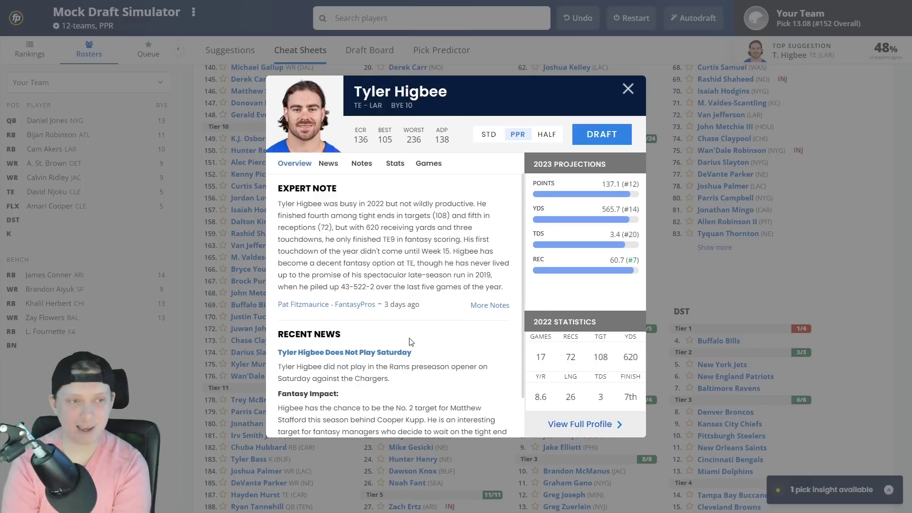
pyautogui.click(817, 206)
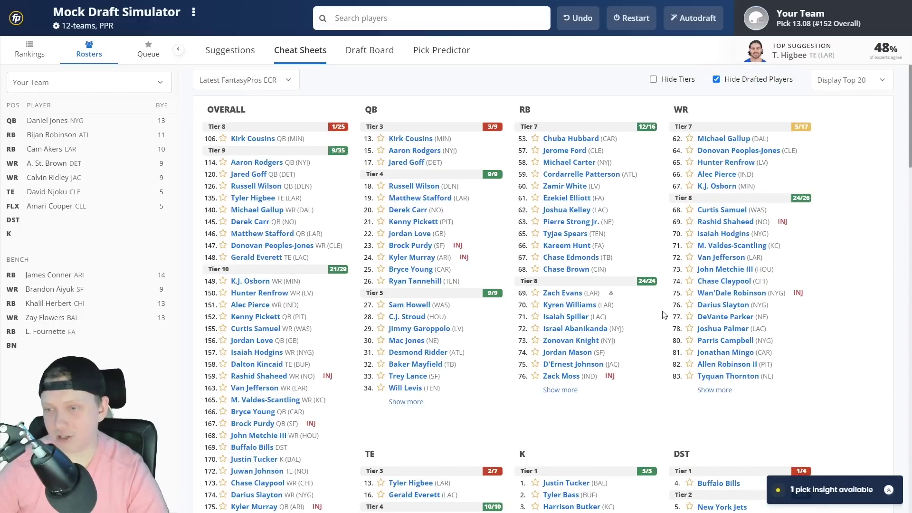
pyautogui.scroll(-3, 619, 300)
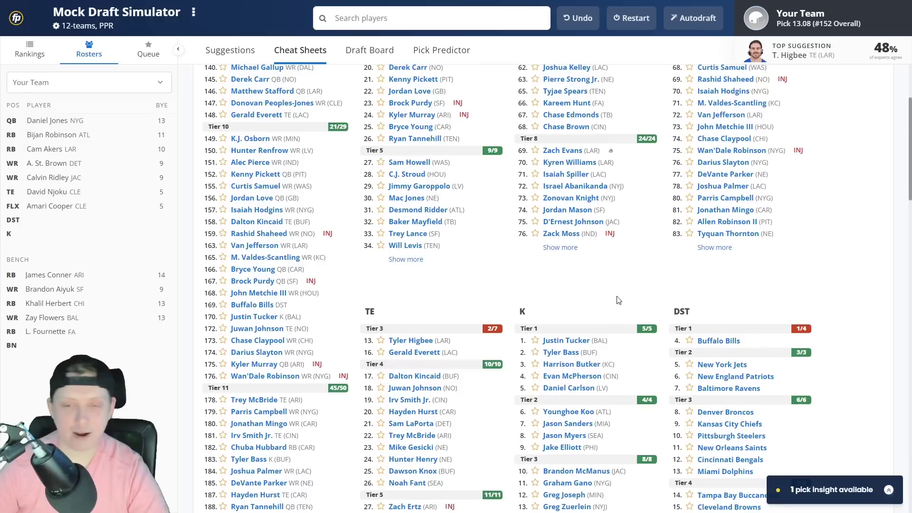
pyautogui.click(409, 341)
pyautogui.click(582, 133)
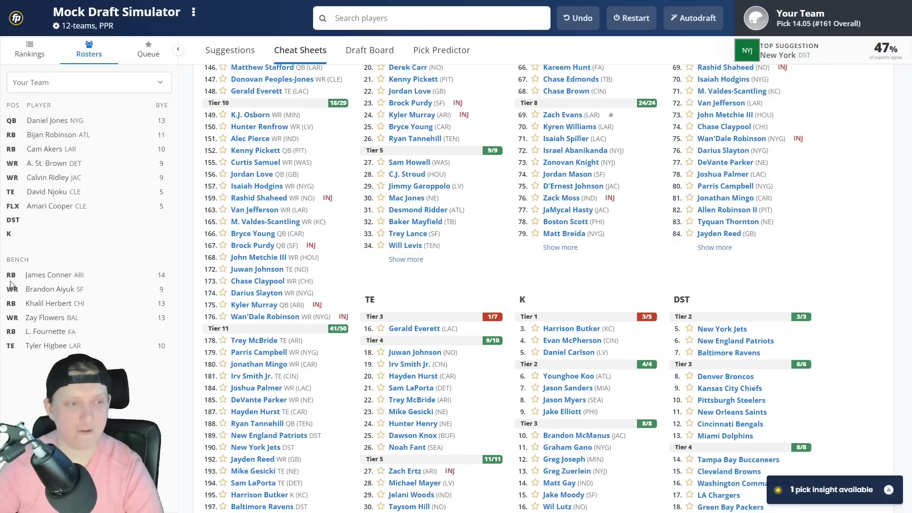
# Step: Review the thirteenth- and fourteenth-round picks on the draft board and go back to the cheat sheets for pick 14.05
pyautogui.click(380, 55)
pyautogui.scroll(-5, 403, 166)
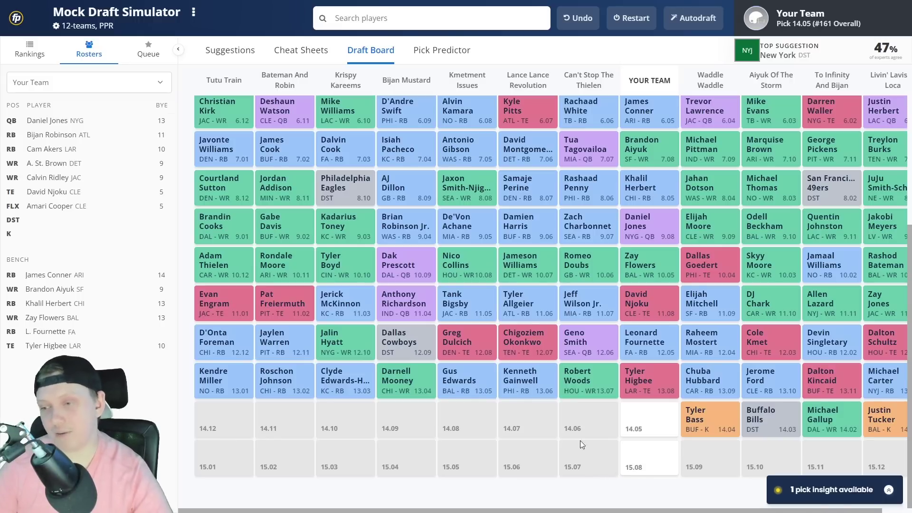
pyautogui.click(318, 60)
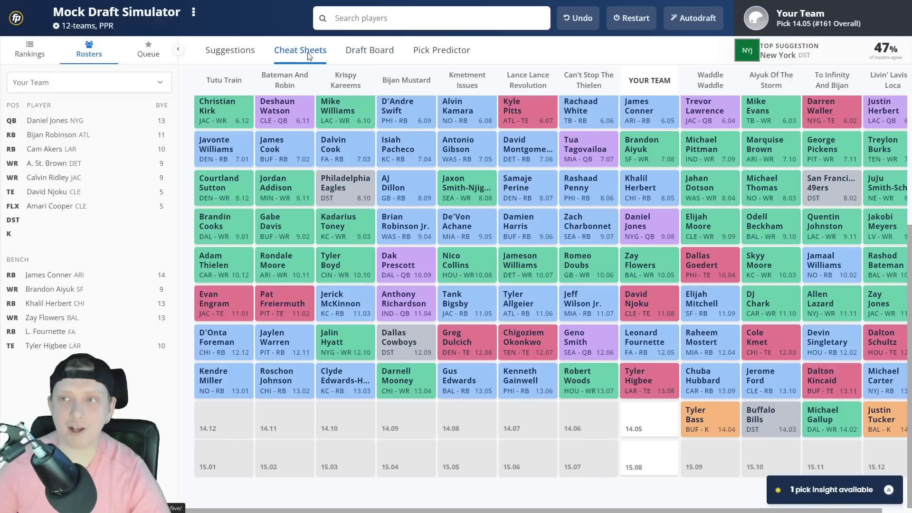
# Step: Find kicker Daniel Carlson in the cheat sheets, check his profile, and draft him with pick 14.05
pyautogui.scroll(-2, 657, 272)
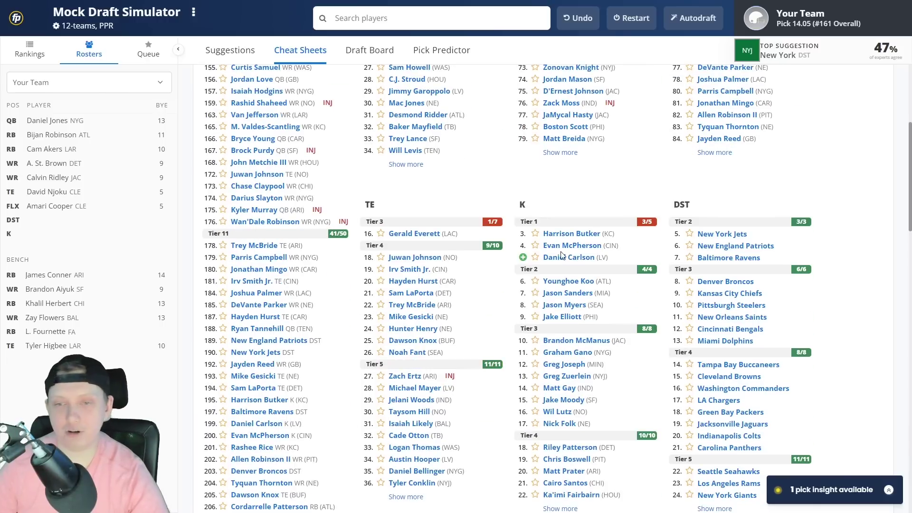
pyautogui.click(563, 258)
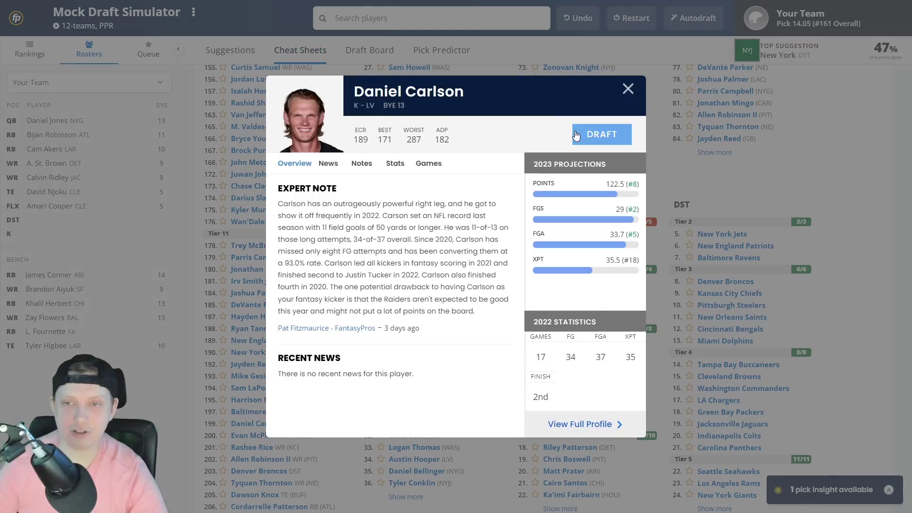
pyautogui.click(602, 134)
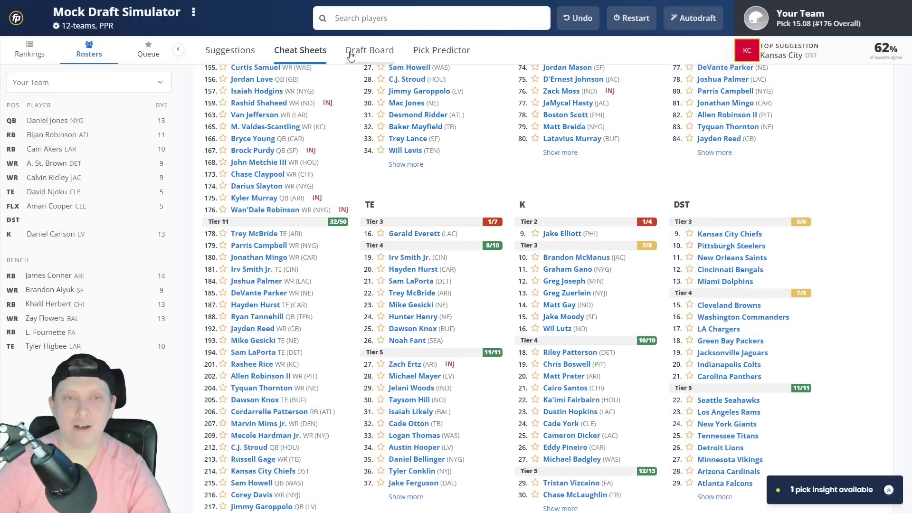
# Step: Review the fourteenth- and fifteenth-round picks on the draft board and return to the cheat sheets for pick 15.08
pyautogui.click(371, 51)
pyautogui.scroll(-5, 418, 176)
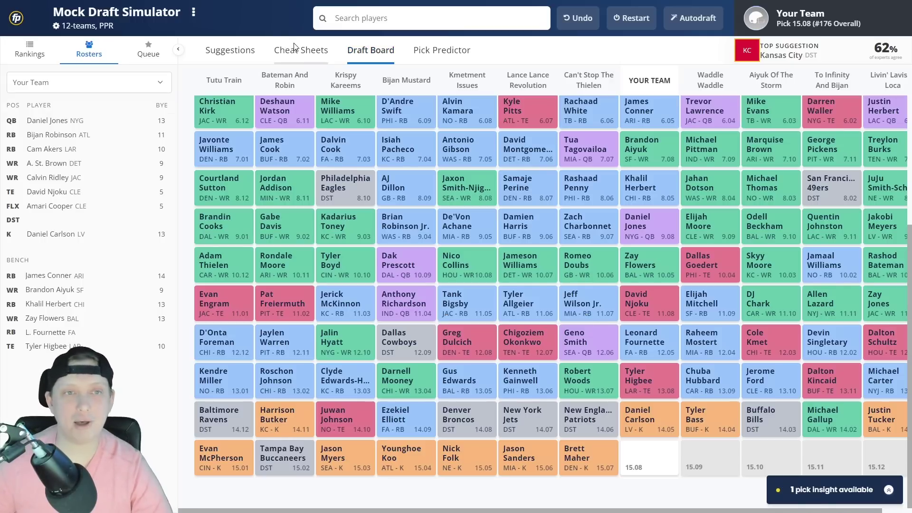
pyautogui.click(301, 53)
# Step: Compare the game schedules of the Pittsburgh Steelers, New Orleans Saints and Washington Commanders defenses, and draft the Commanders with pick 15.08
pyautogui.scroll(-1, 703, 195)
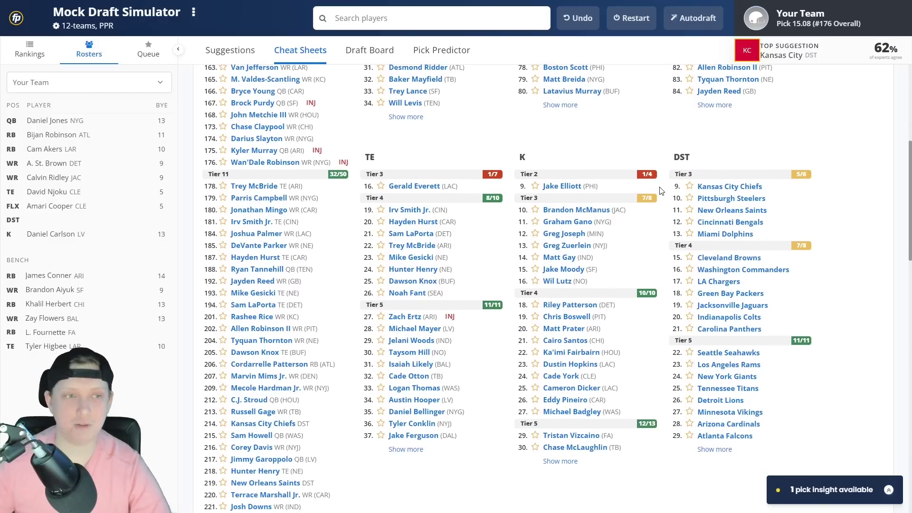
pyautogui.click(734, 198)
pyautogui.click(434, 167)
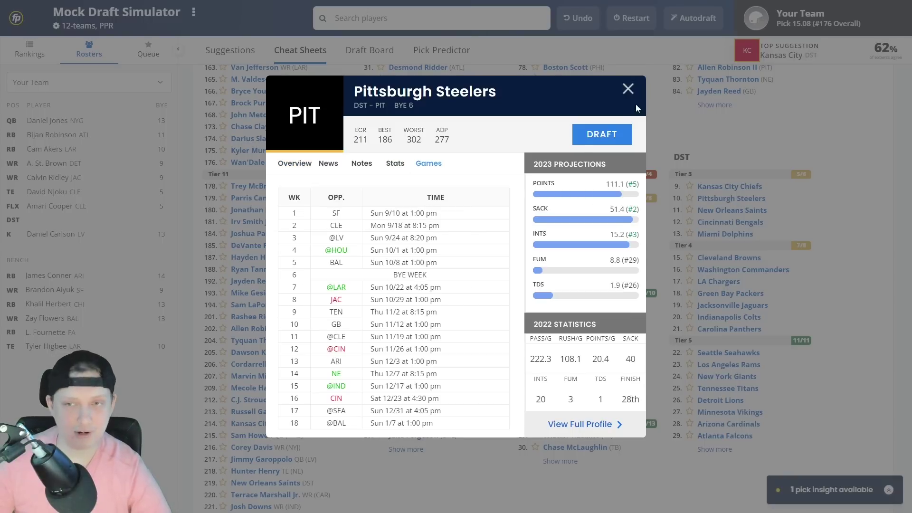
pyautogui.click(627, 89)
pyautogui.click(709, 209)
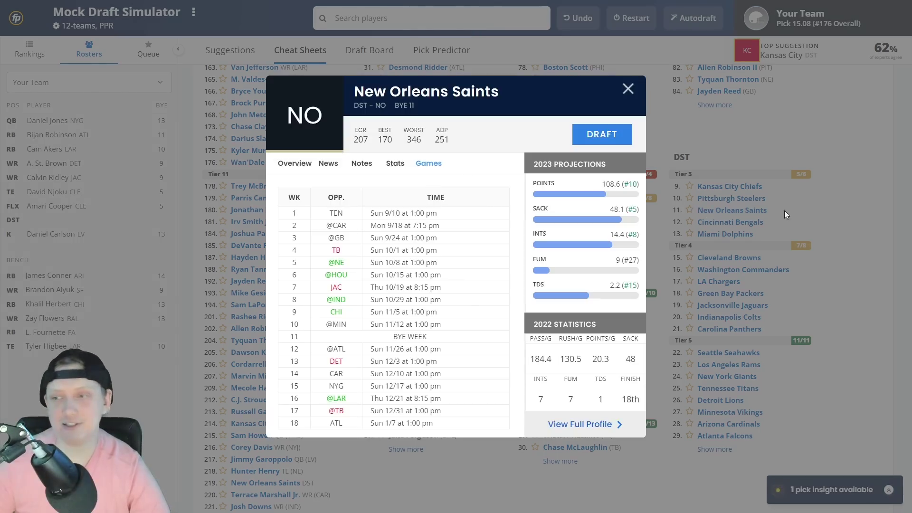
pyautogui.click(784, 210)
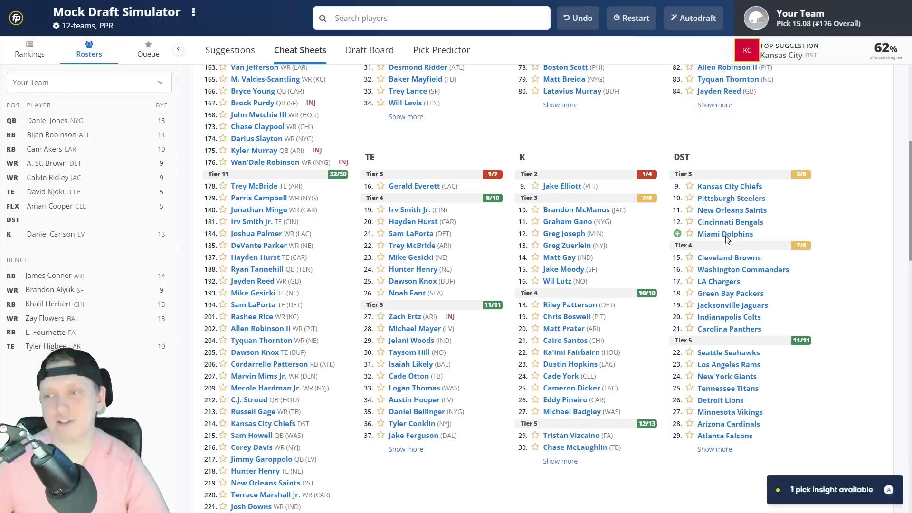
pyautogui.click(720, 272)
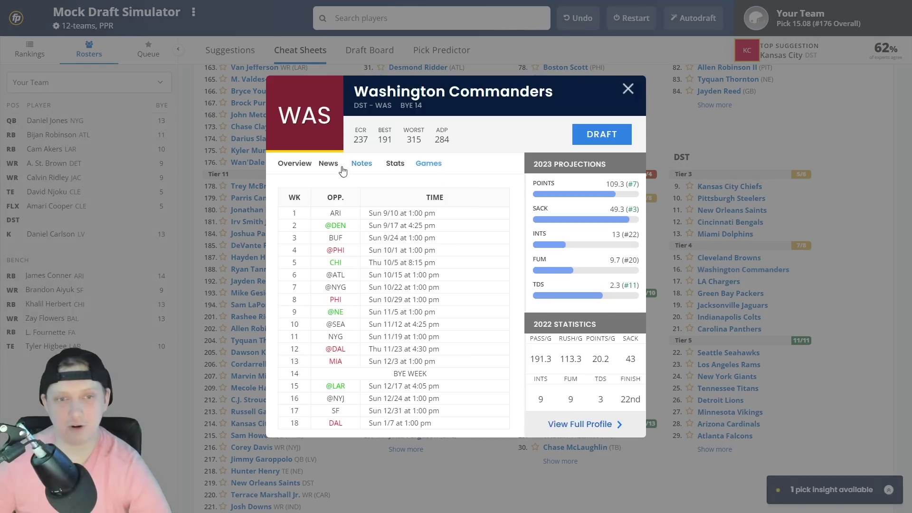
pyautogui.click(614, 136)
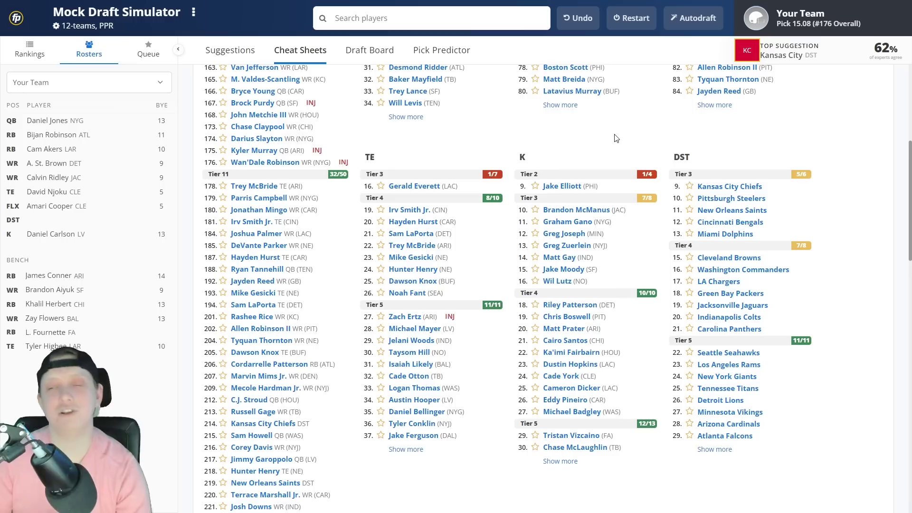